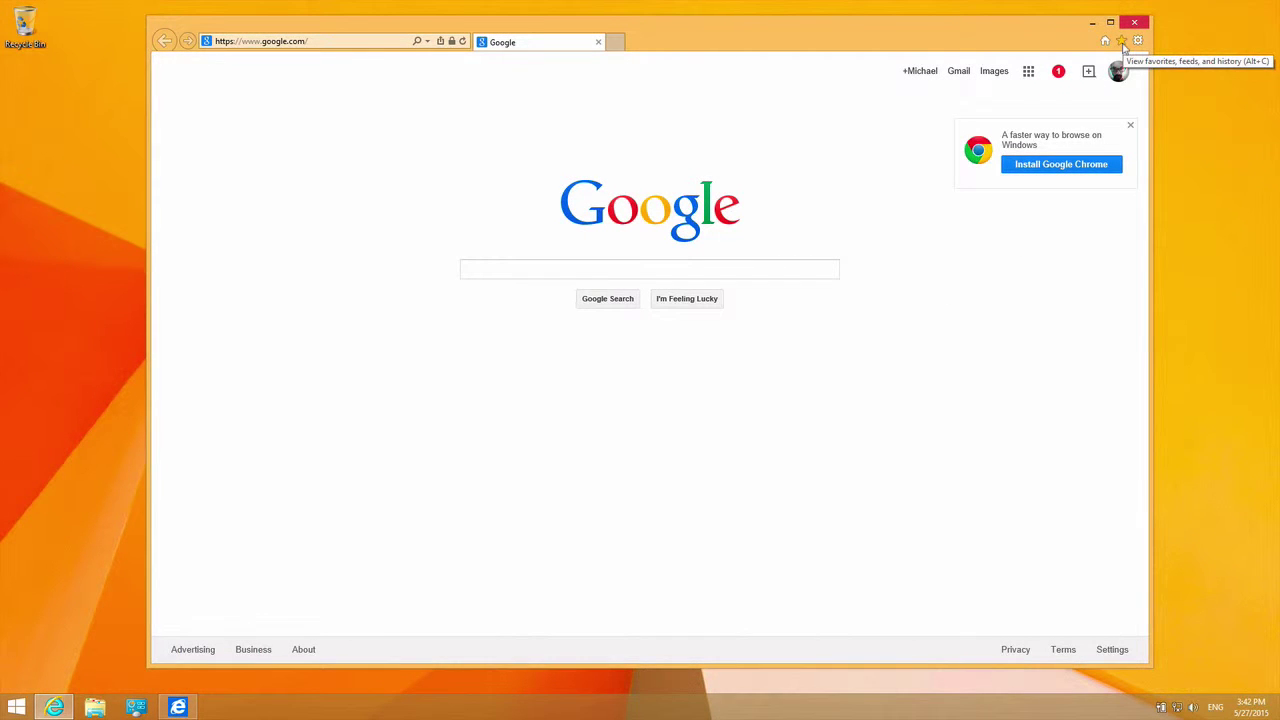
Step: Glance at the Favorites list, then switch to full-screen Internet Explorer with its Twitter, Facebook and Google tabs
click(1122, 41)
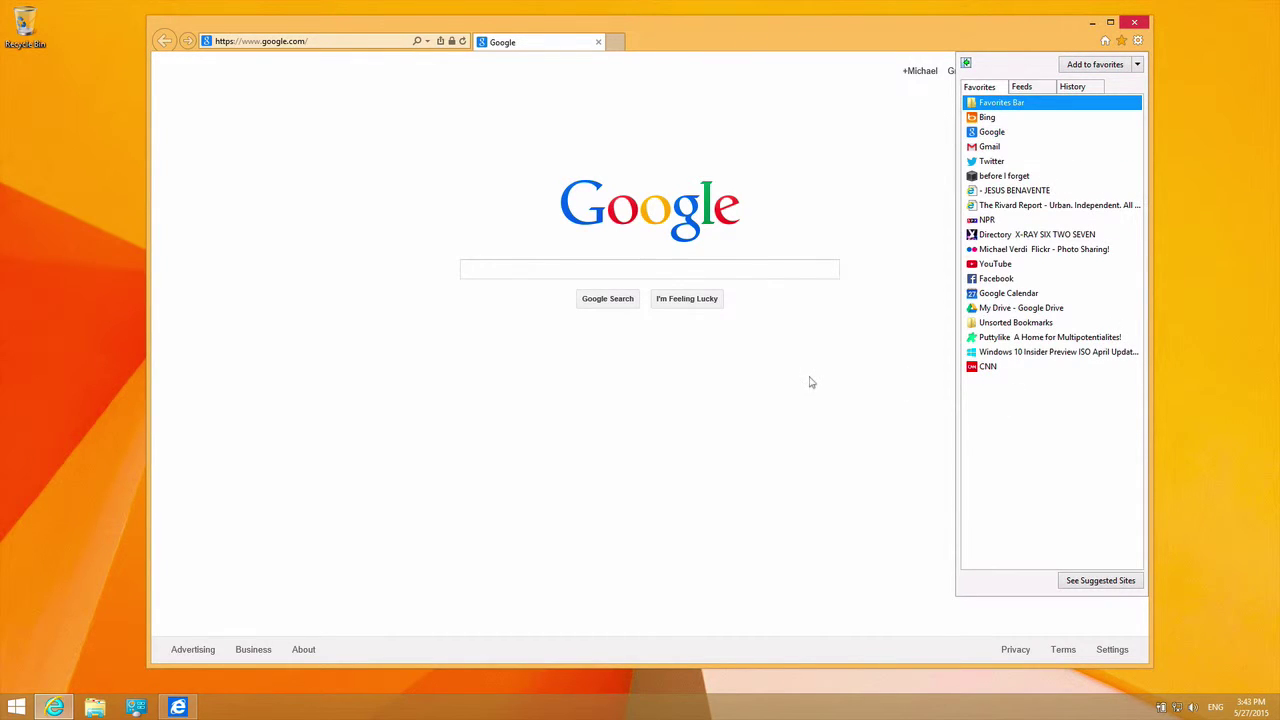
click(848, 389)
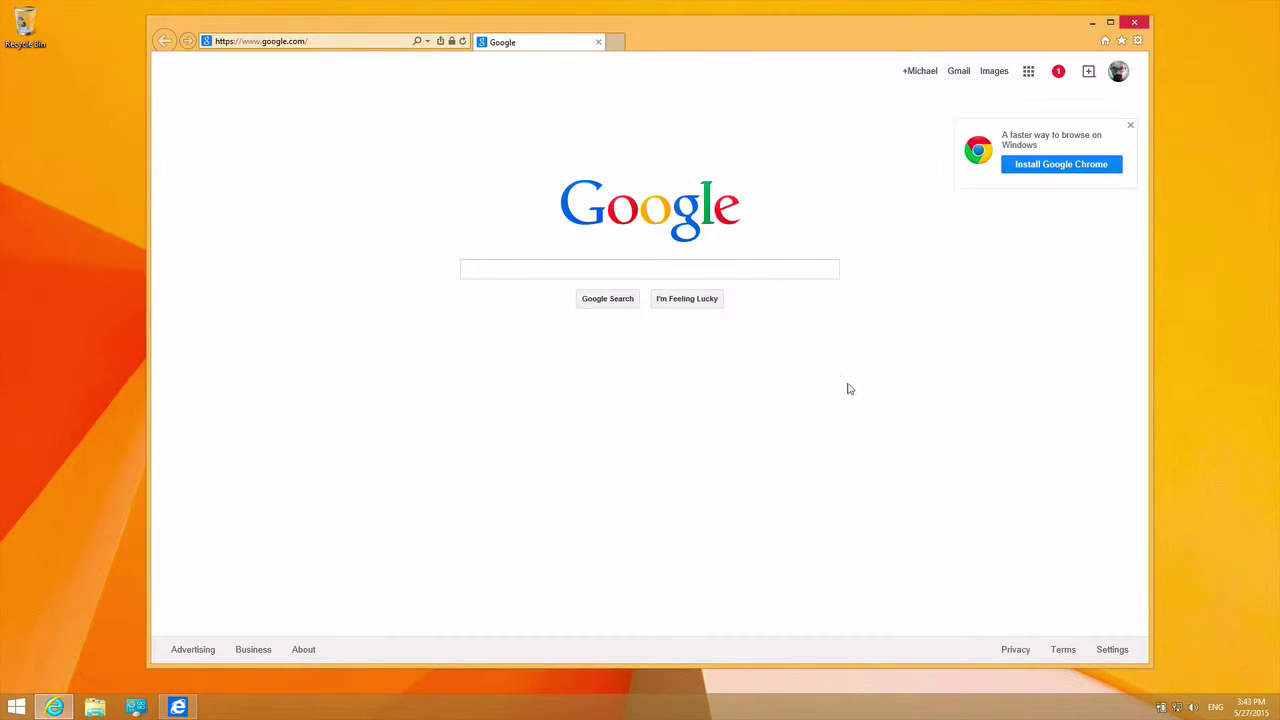
click(180, 705)
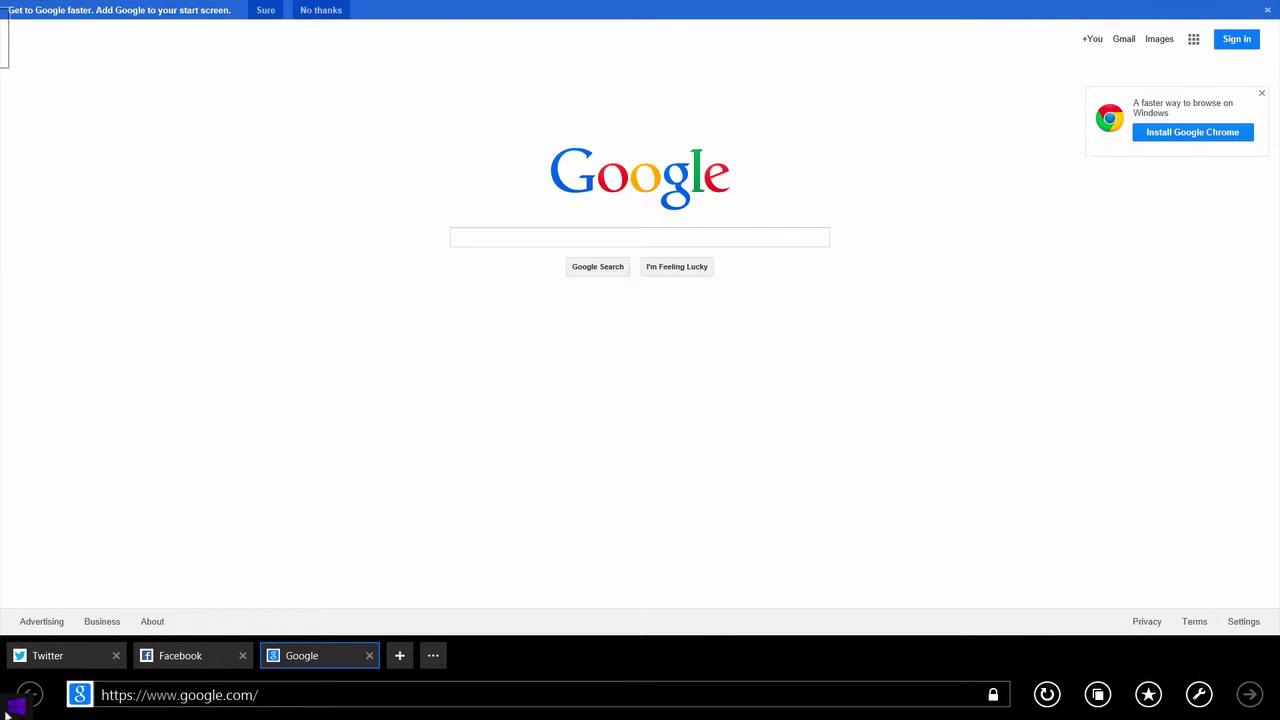
Step: Leave full-screen Internet Explorer through the Start screen's Desktop tile, back to the bare desktop
click(6, 712)
click(177, 454)
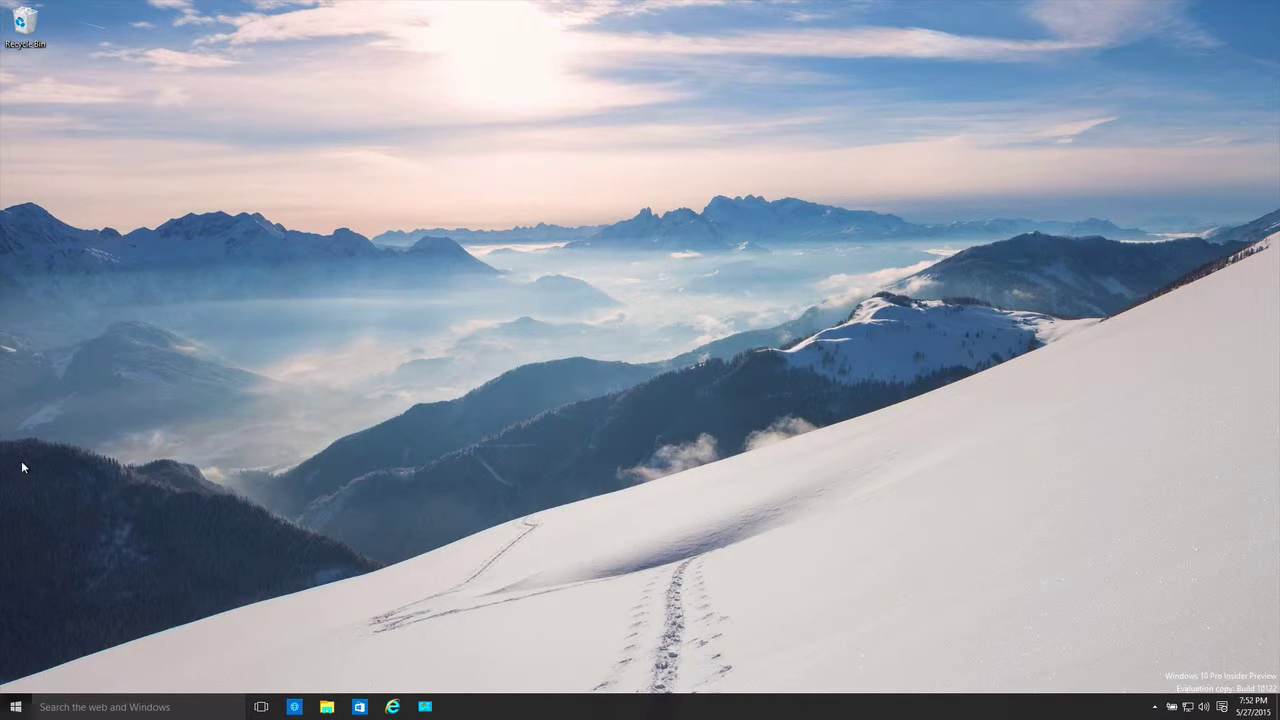
Step: Launch News, then open an enlarged Settings window at System > Default apps
click(13, 706)
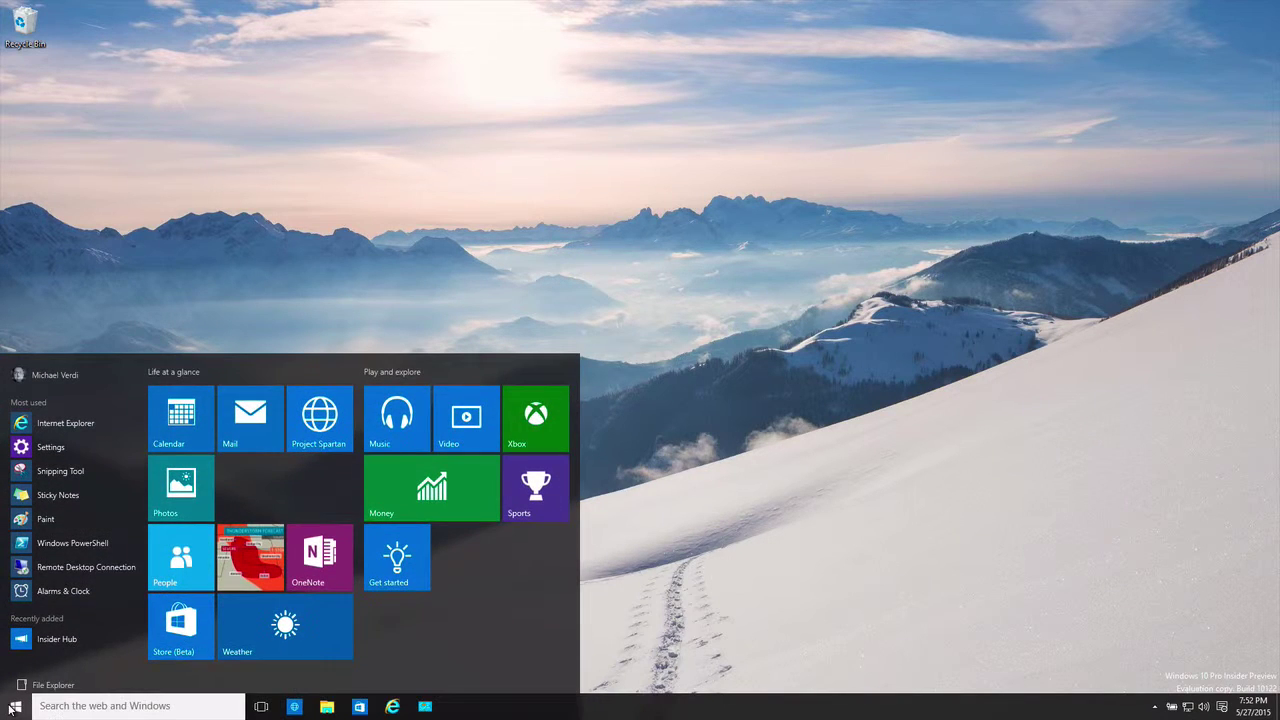
click(256, 571)
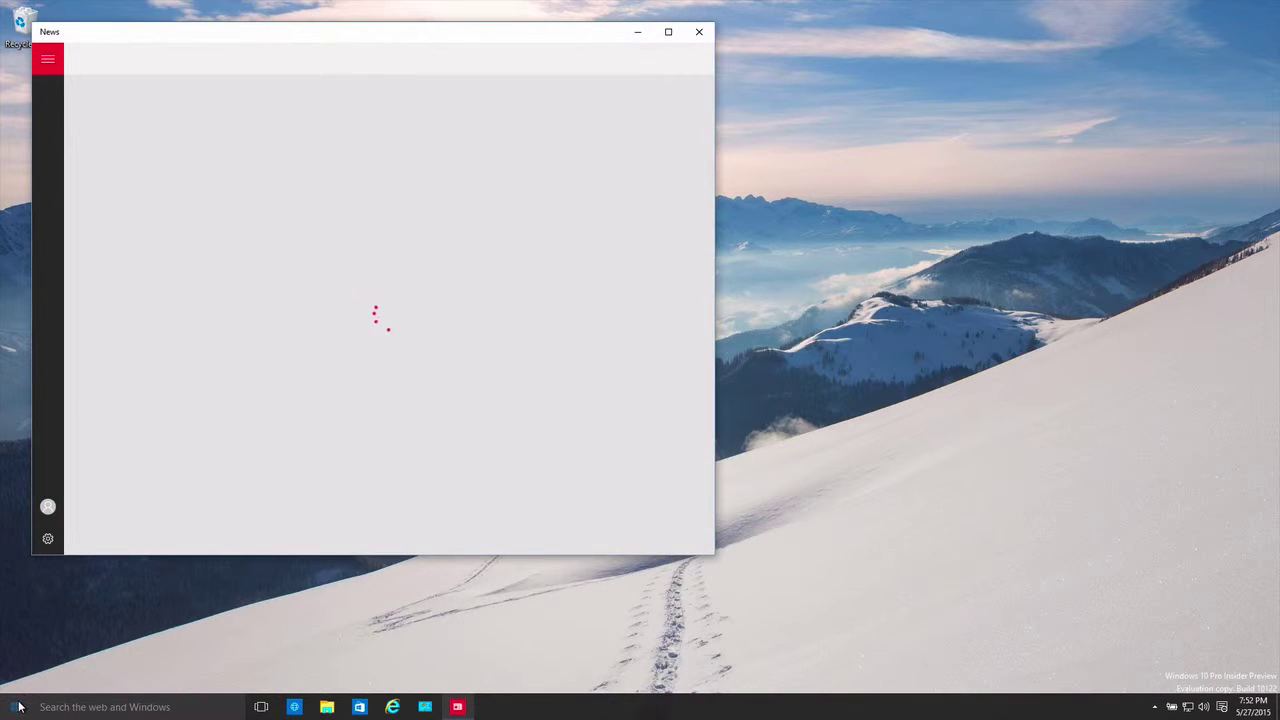
click(19, 707)
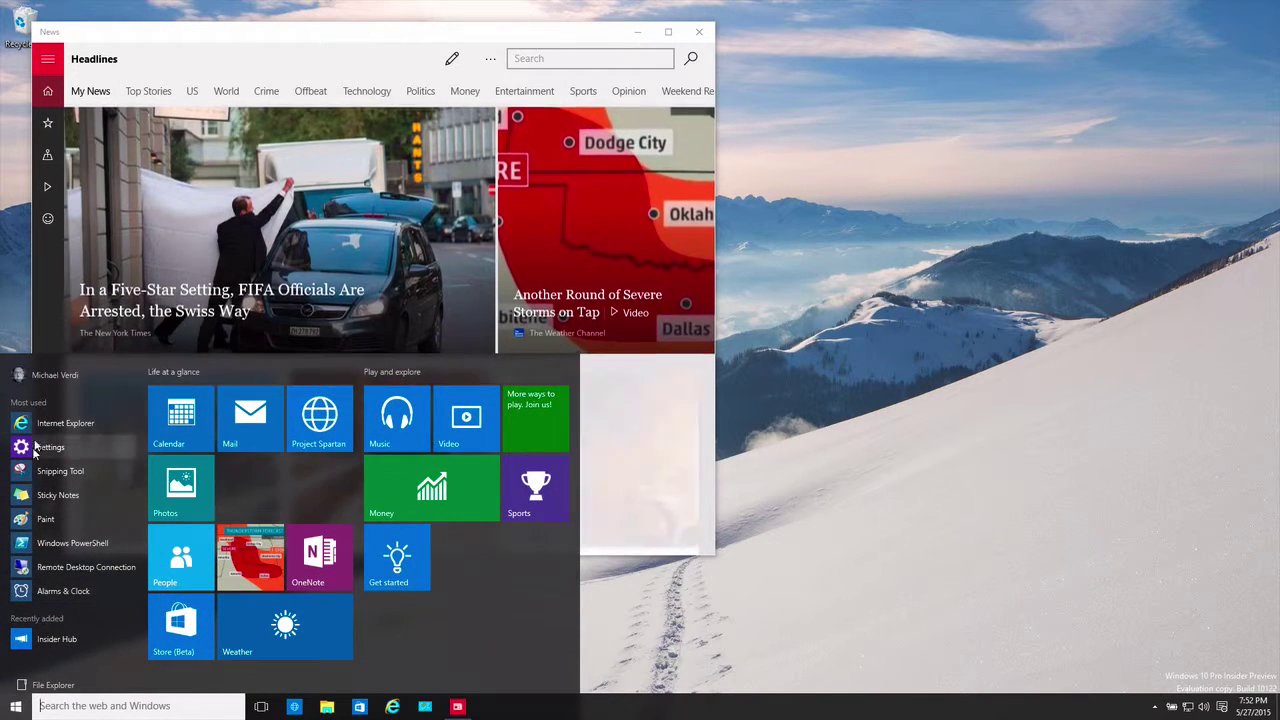
click(54, 447)
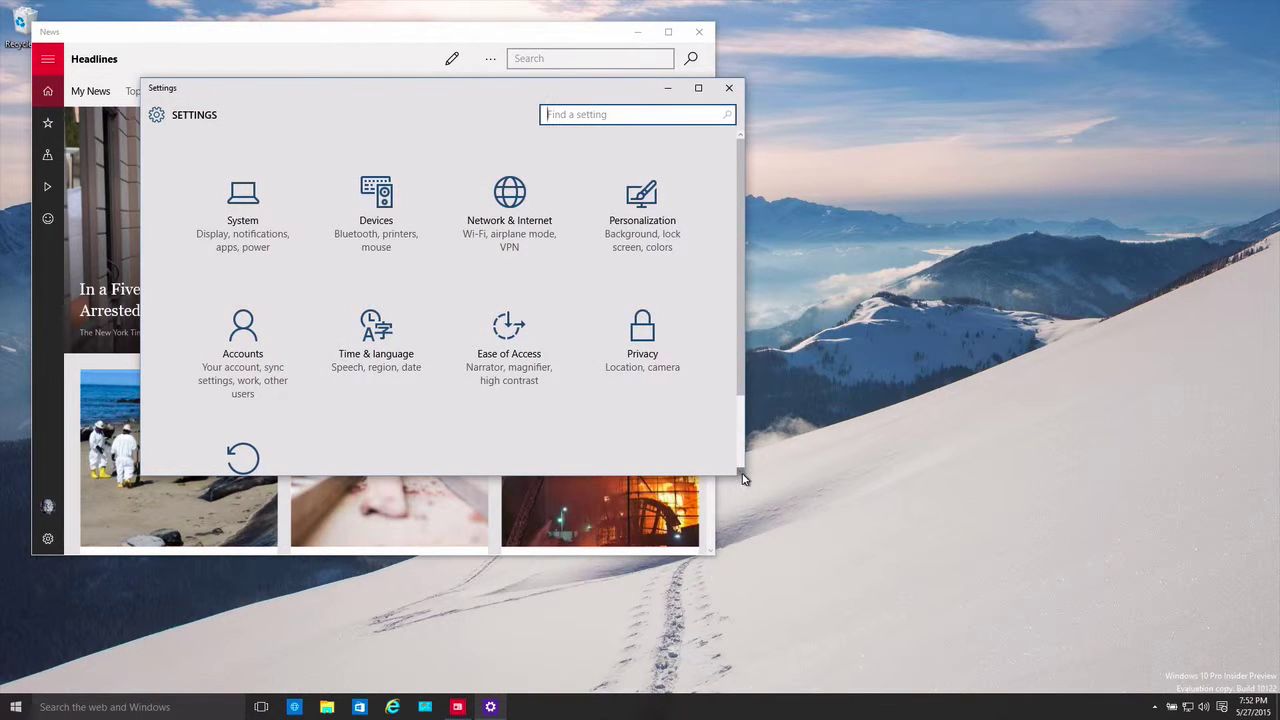
drag(740, 478, 868, 628)
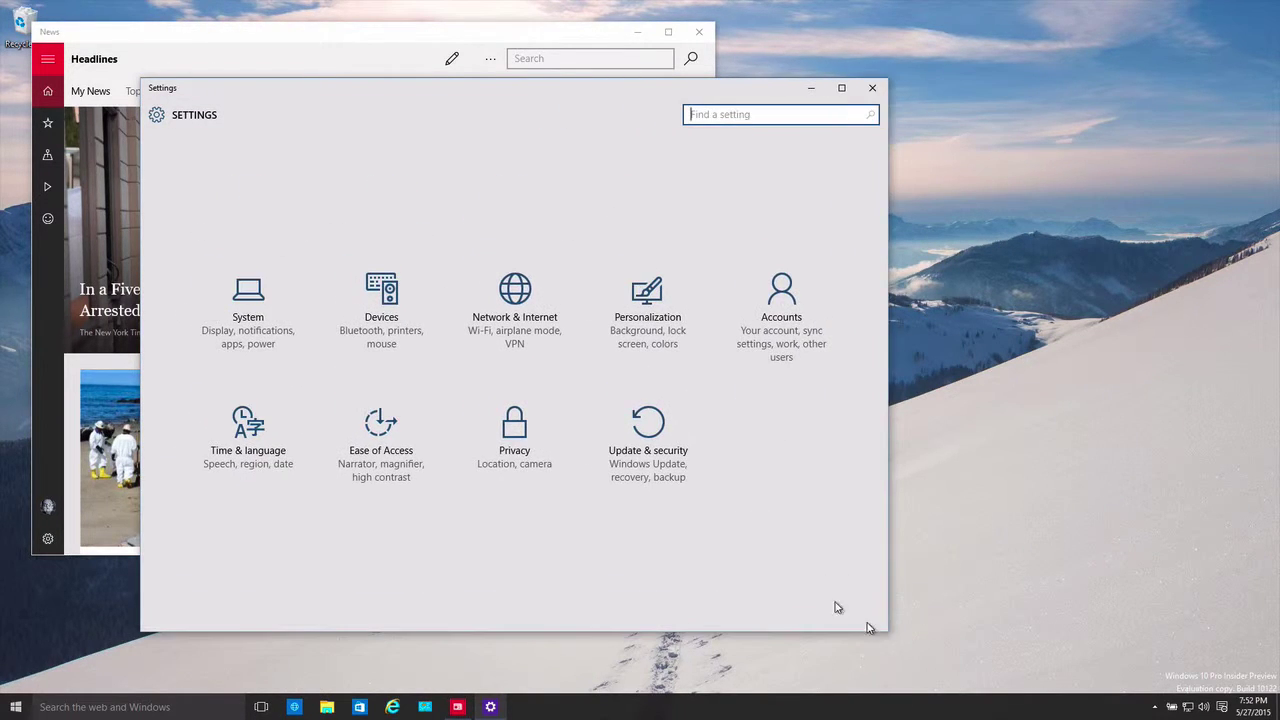
click(276, 352)
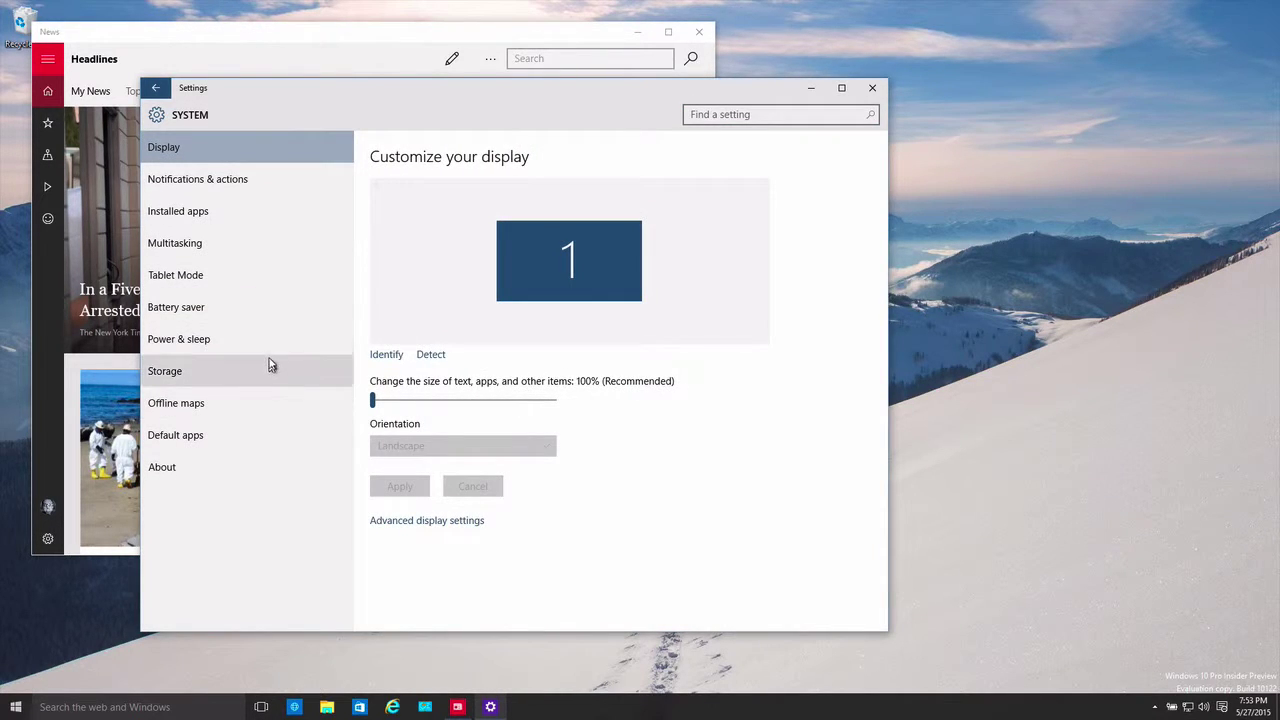
click(276, 442)
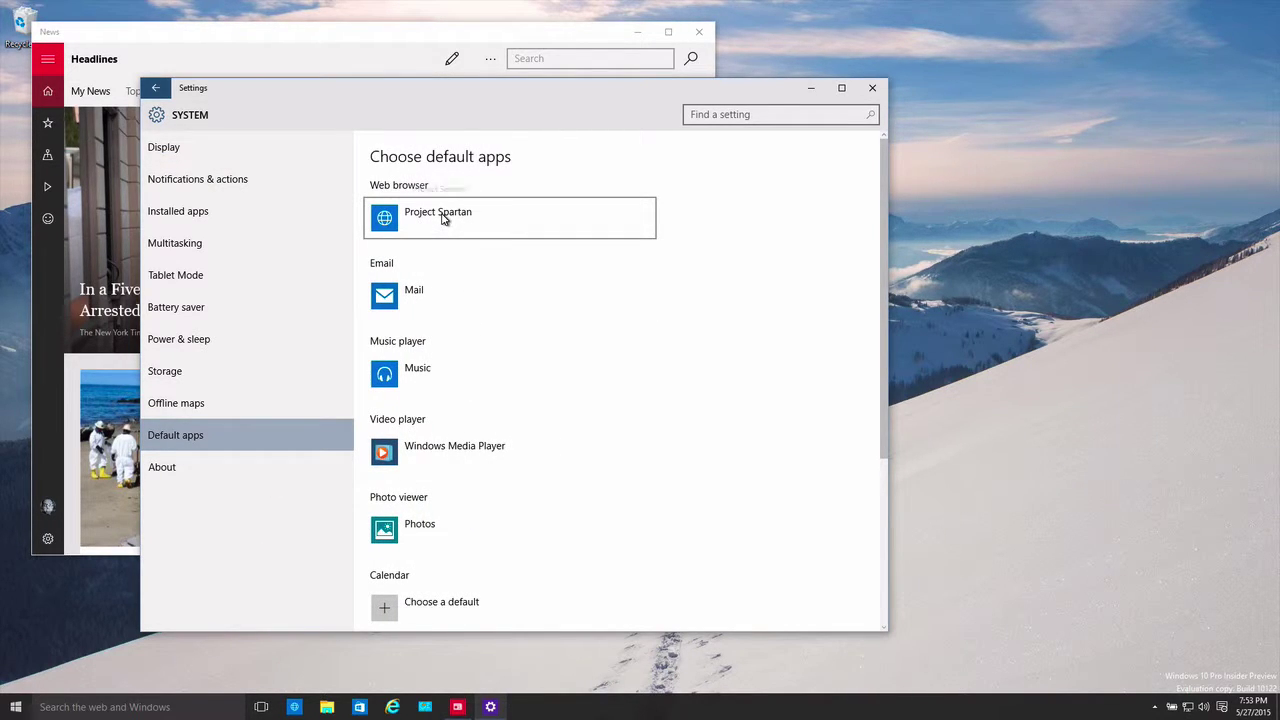
Step: Open the FIFA officials arrest story in News and follow its 'who were arrested on corruption charges' link
click(364, 38)
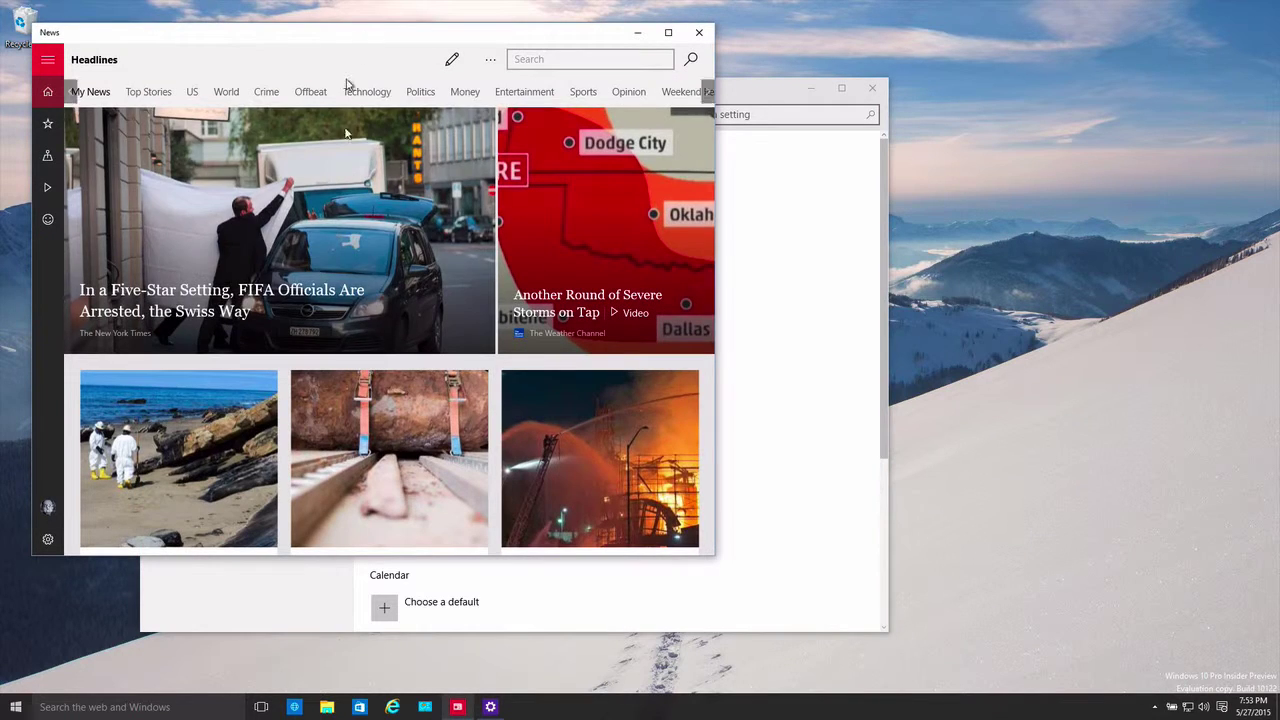
click(403, 253)
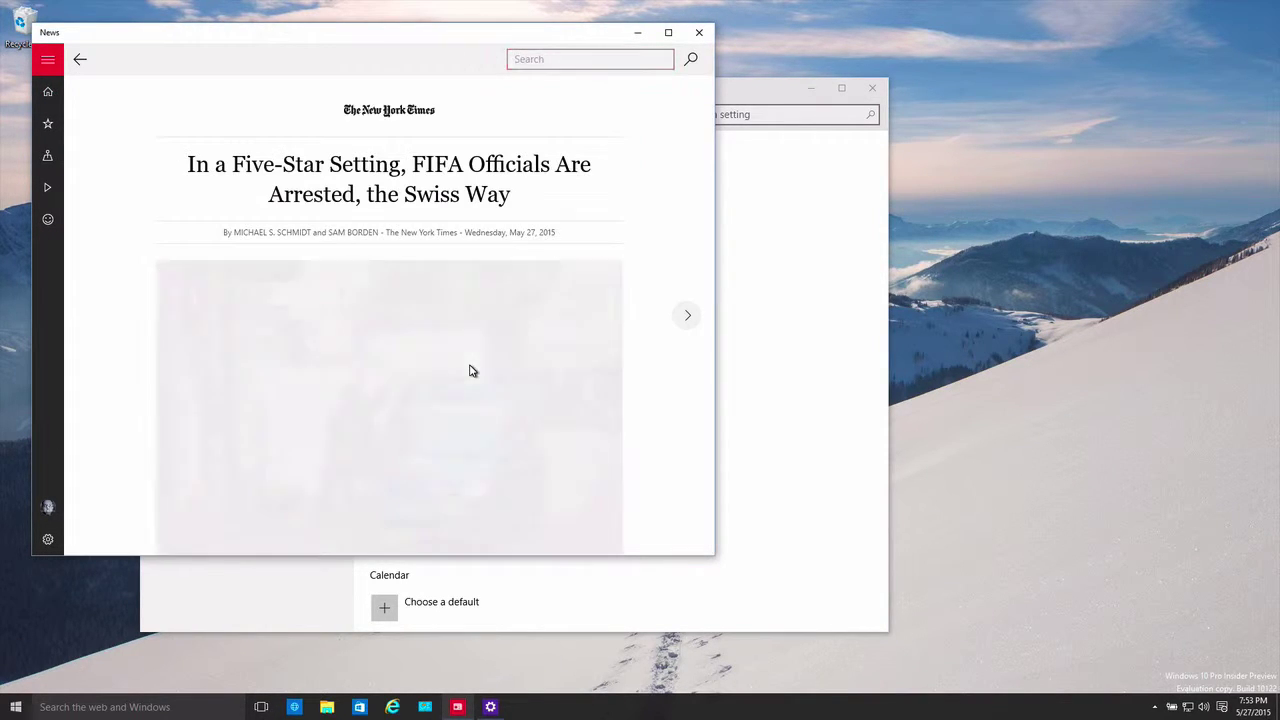
scroll(472, 371, down, 5)
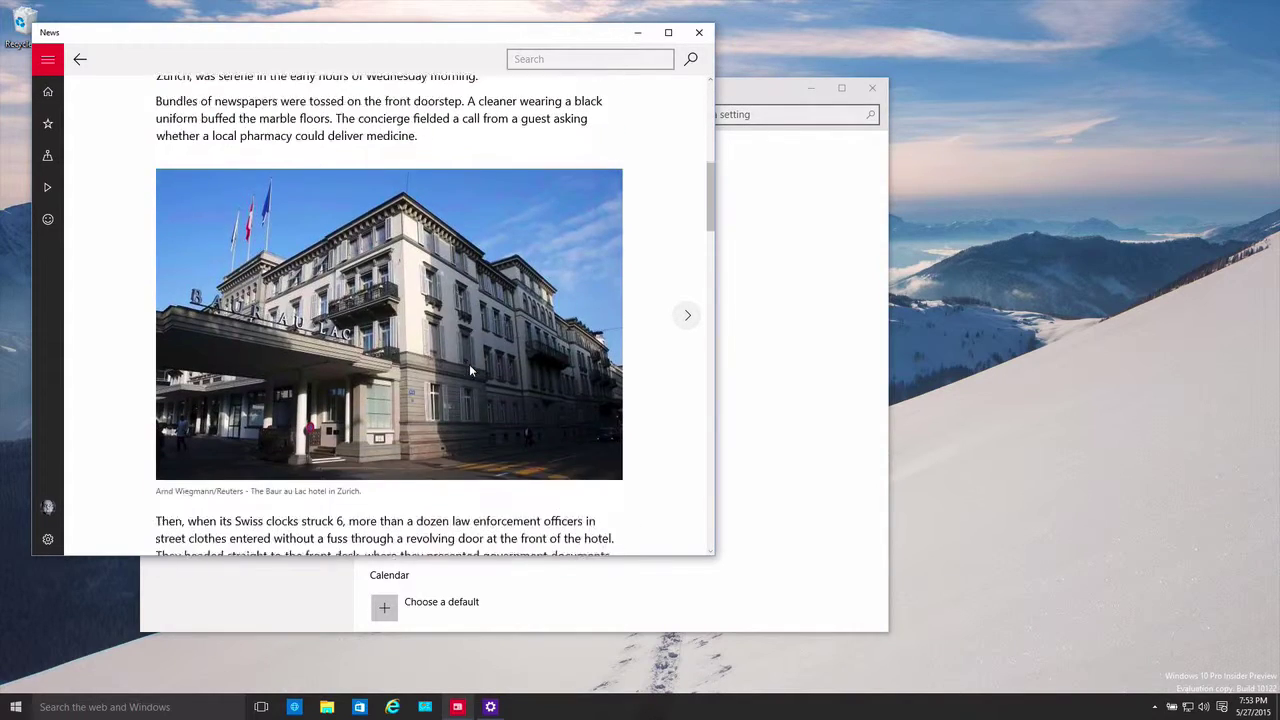
scroll(470, 370, down, 6)
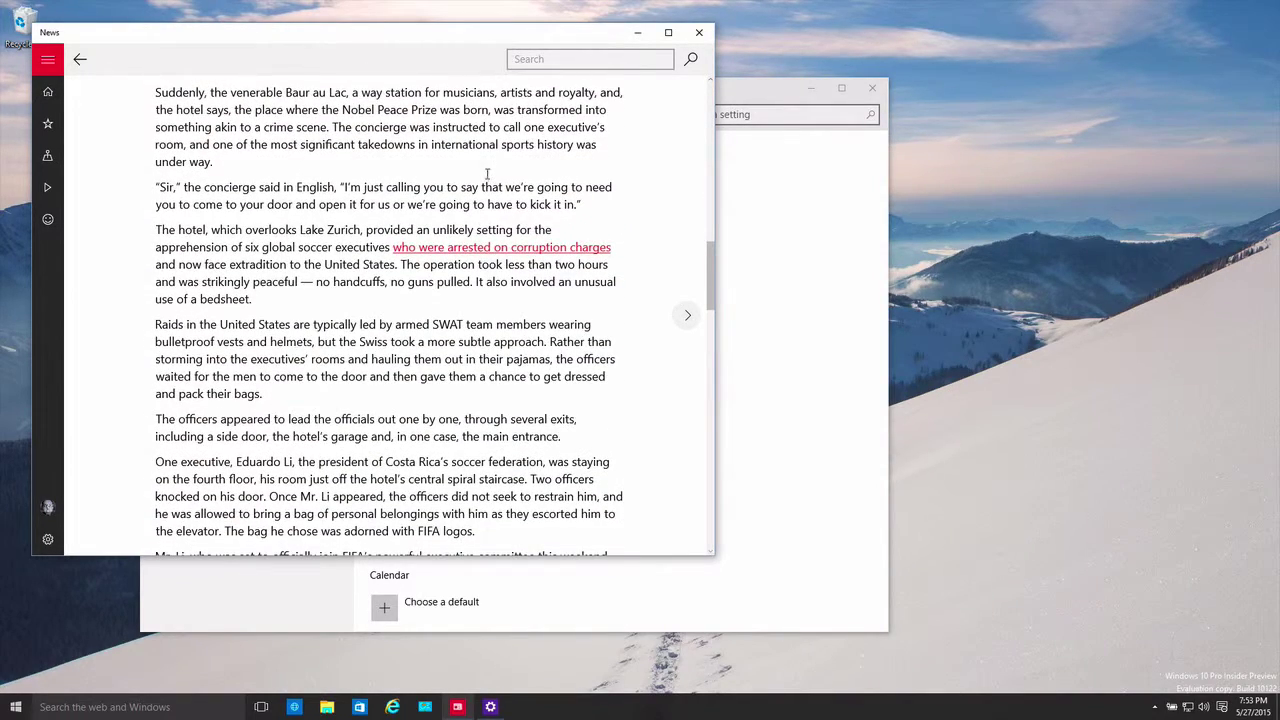
click(491, 250)
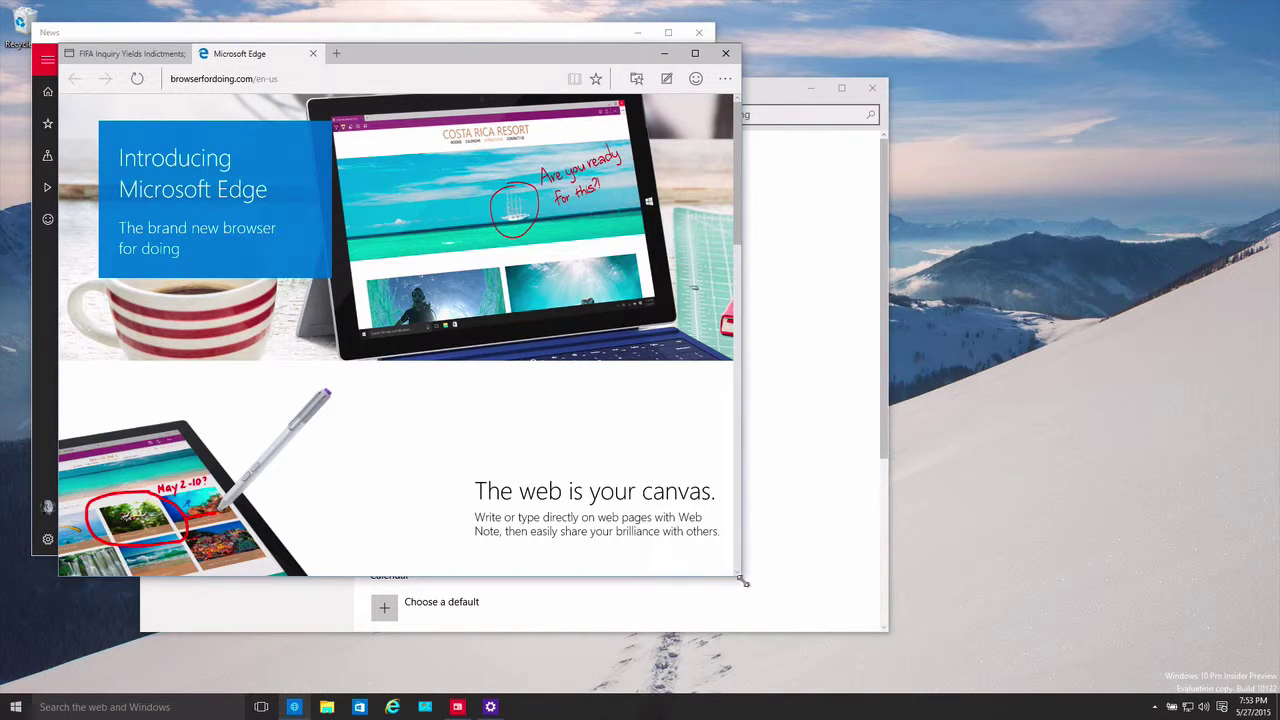
Step: Enlarge and shift the Edge window, then show the imported favorites in the Hub
drag(741, 580, 1005, 650)
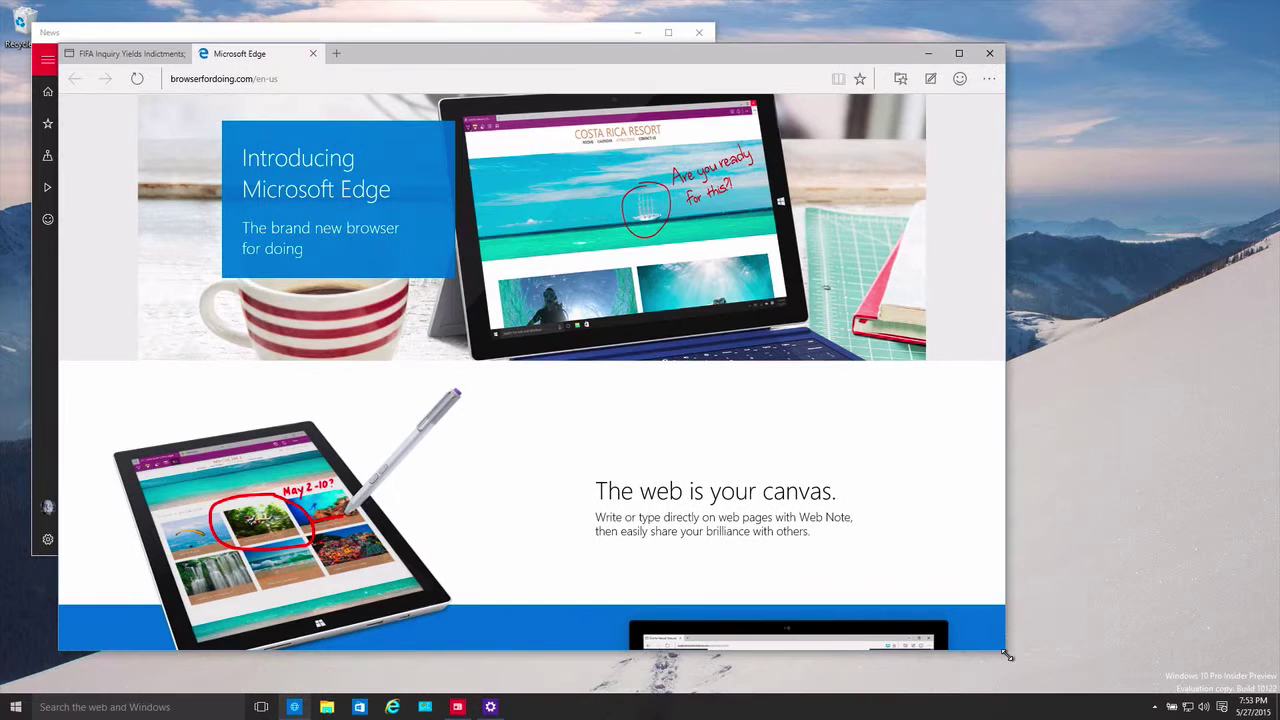
drag(758, 55, 825, 48)
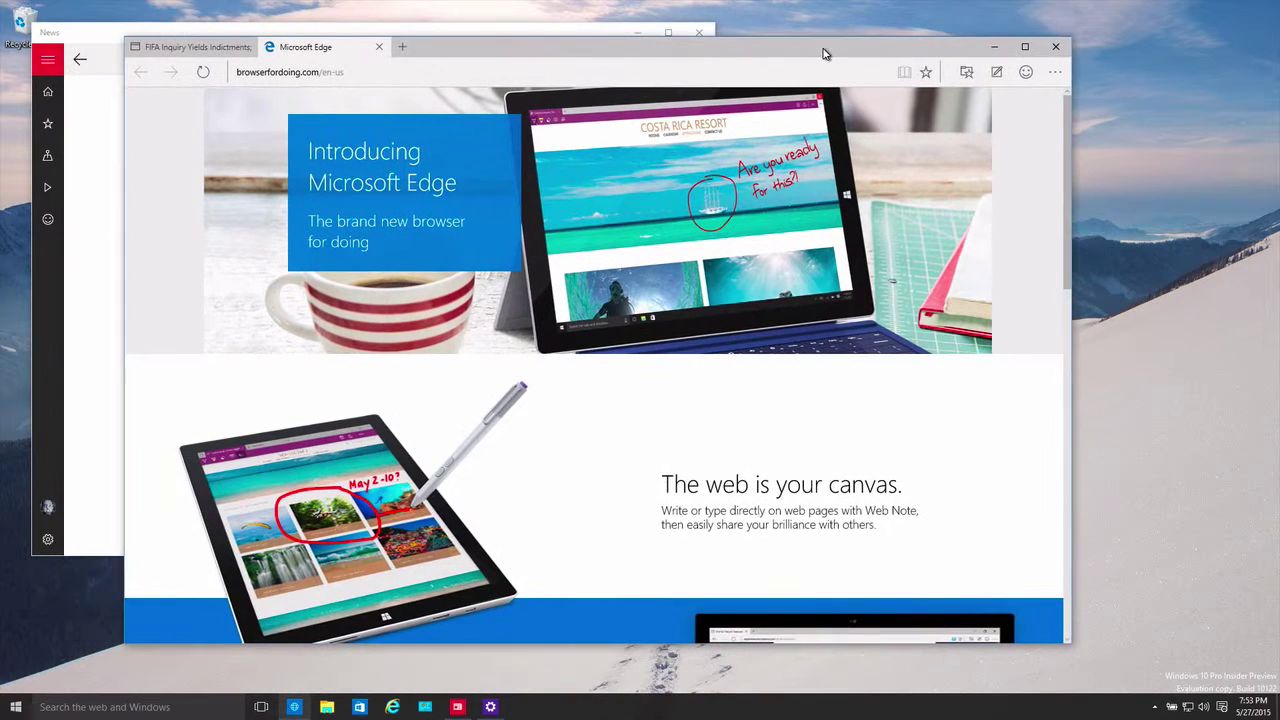
click(967, 74)
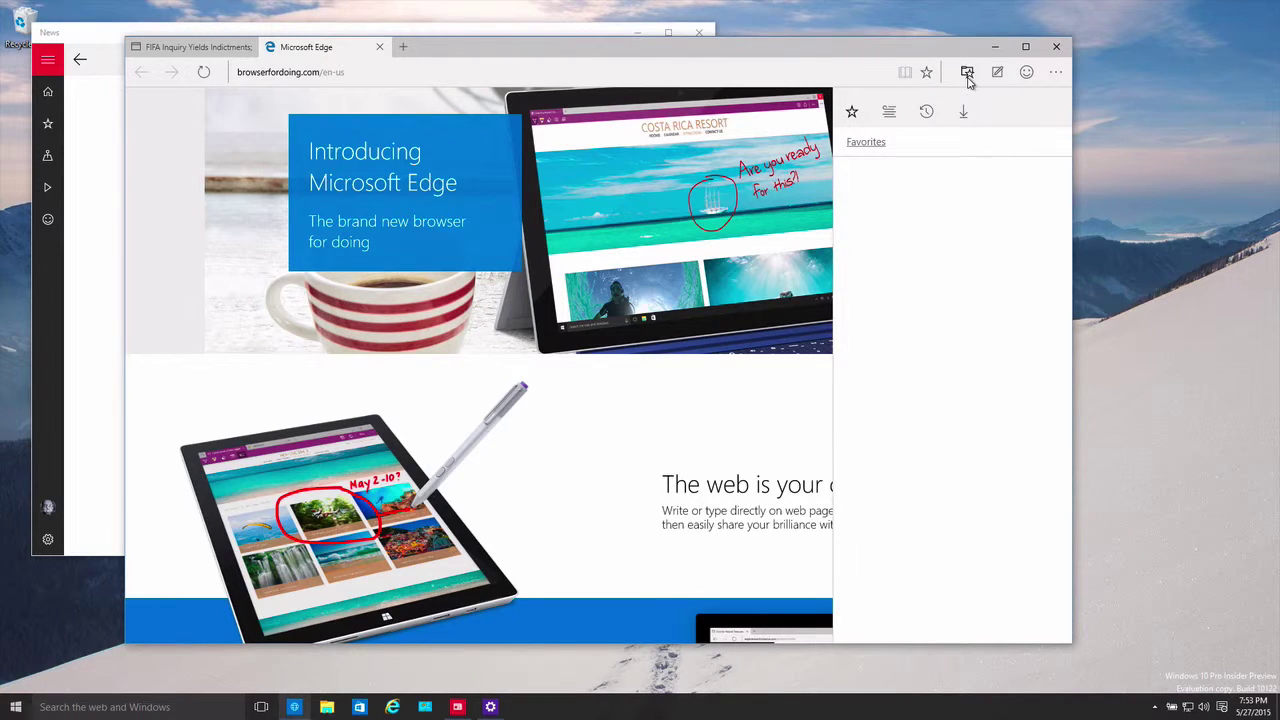
click(866, 142)
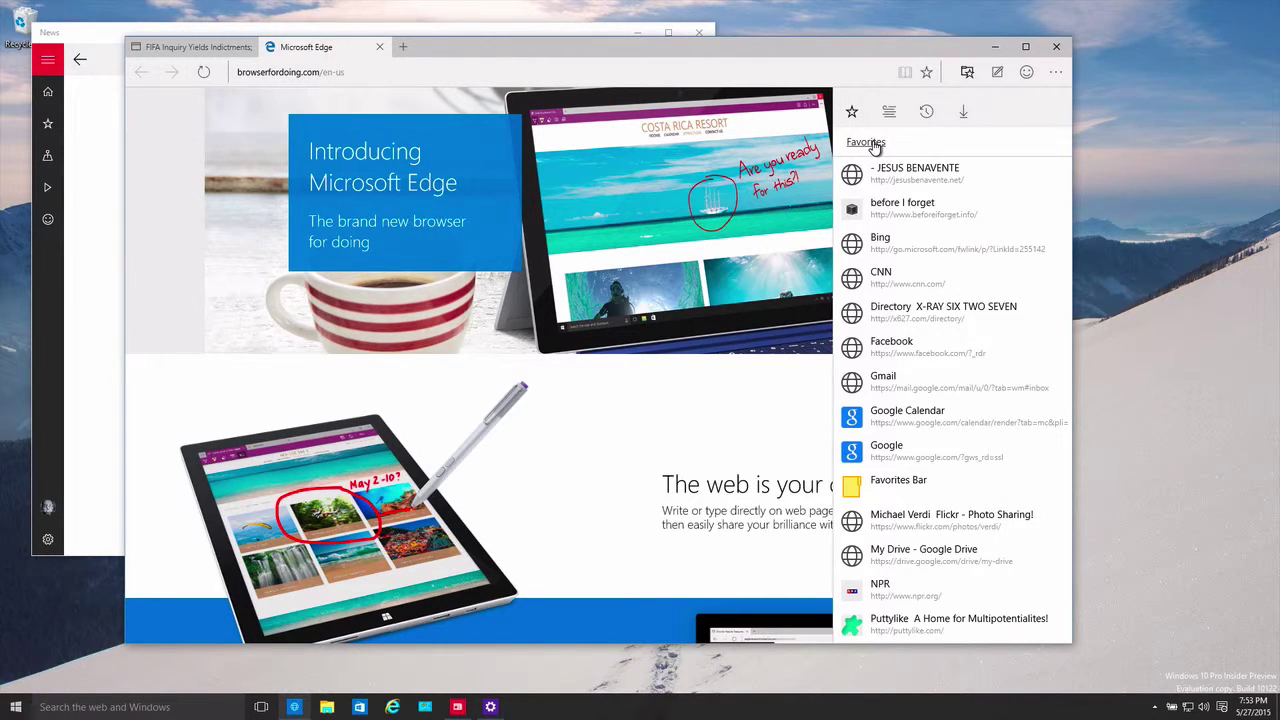
Step: Browse the Unsorted Bookmarks folder, then return to the top-level Favorites list
scroll(928, 510, down, 3)
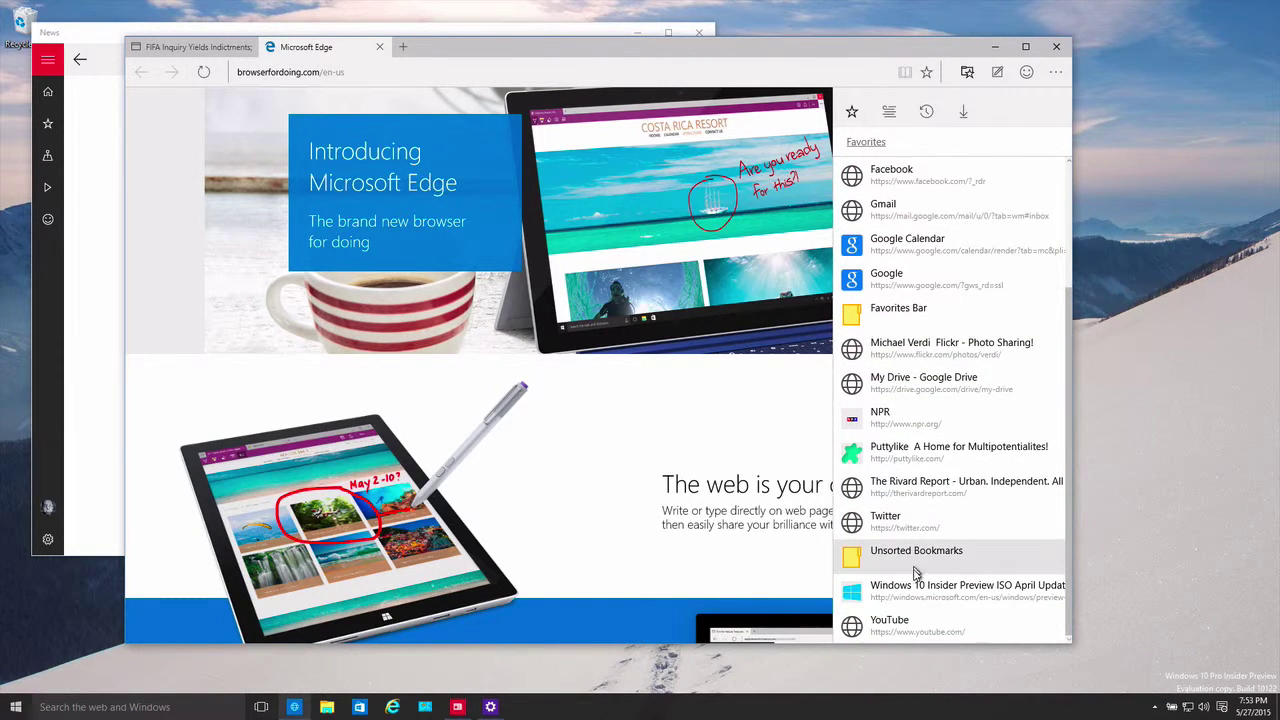
click(917, 553)
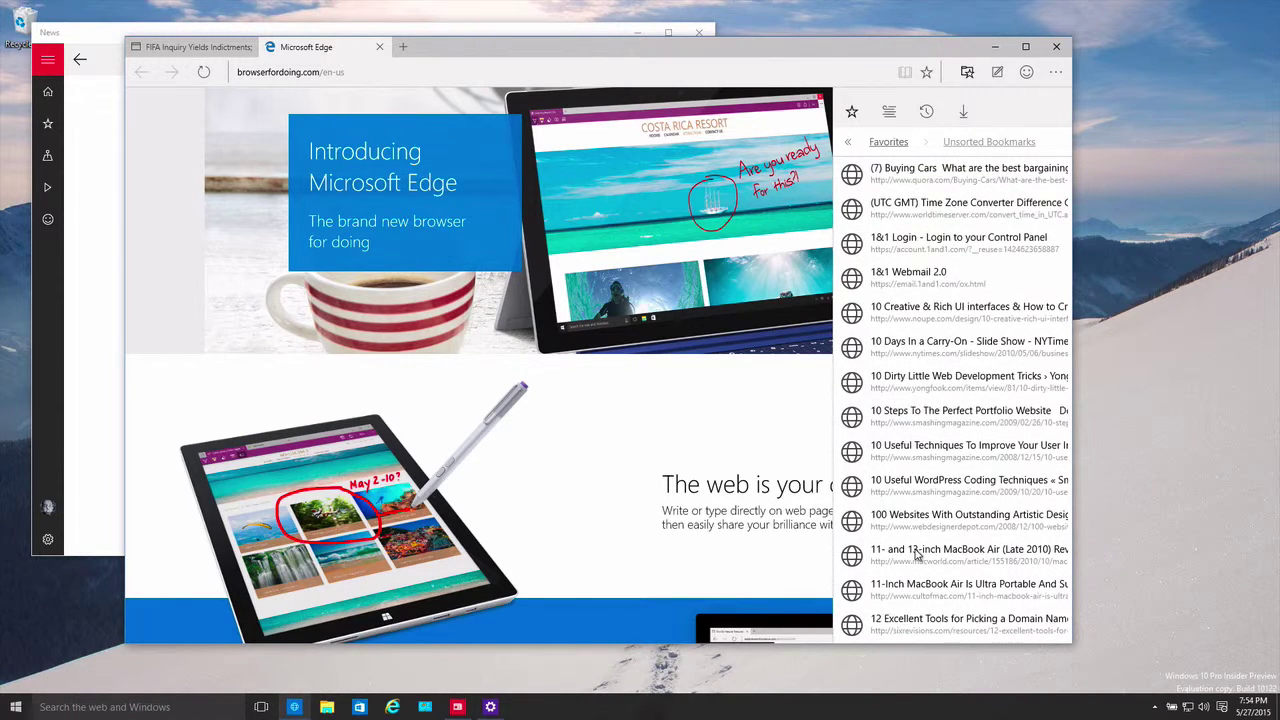
scroll(917, 553, down, 15)
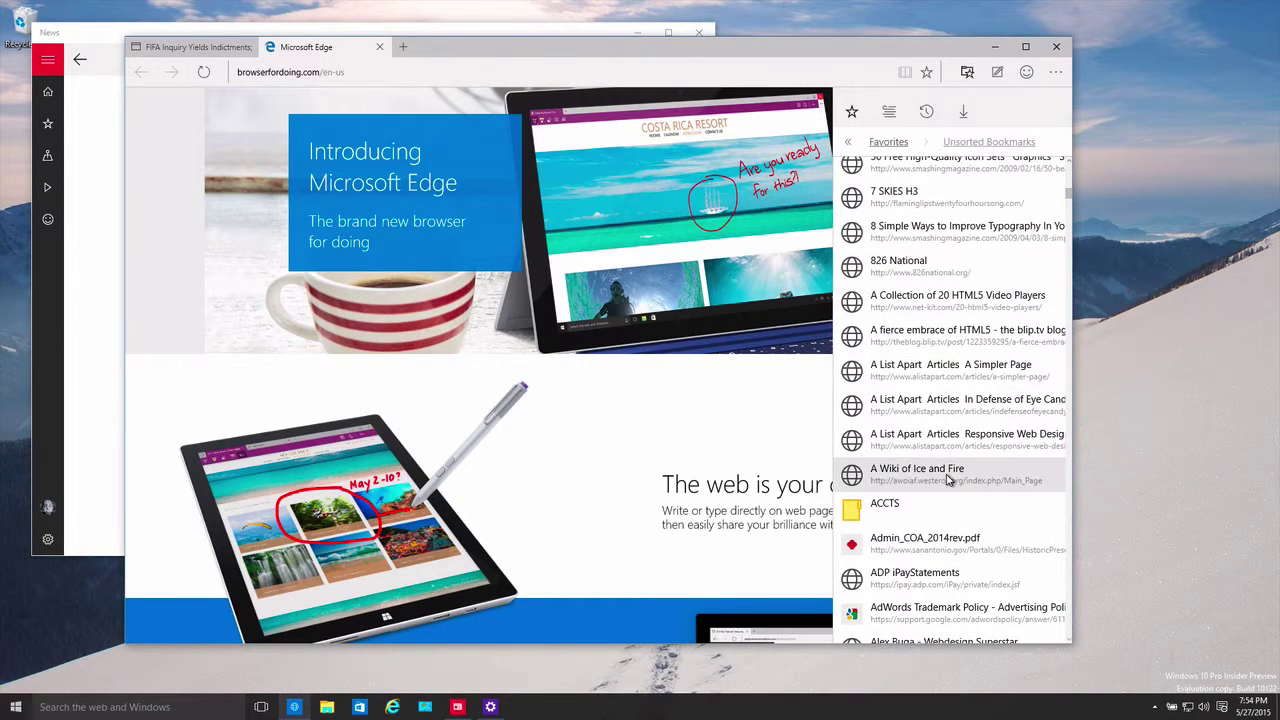
scroll(958, 434, down, 5)
scroll(985, 428, down, 3)
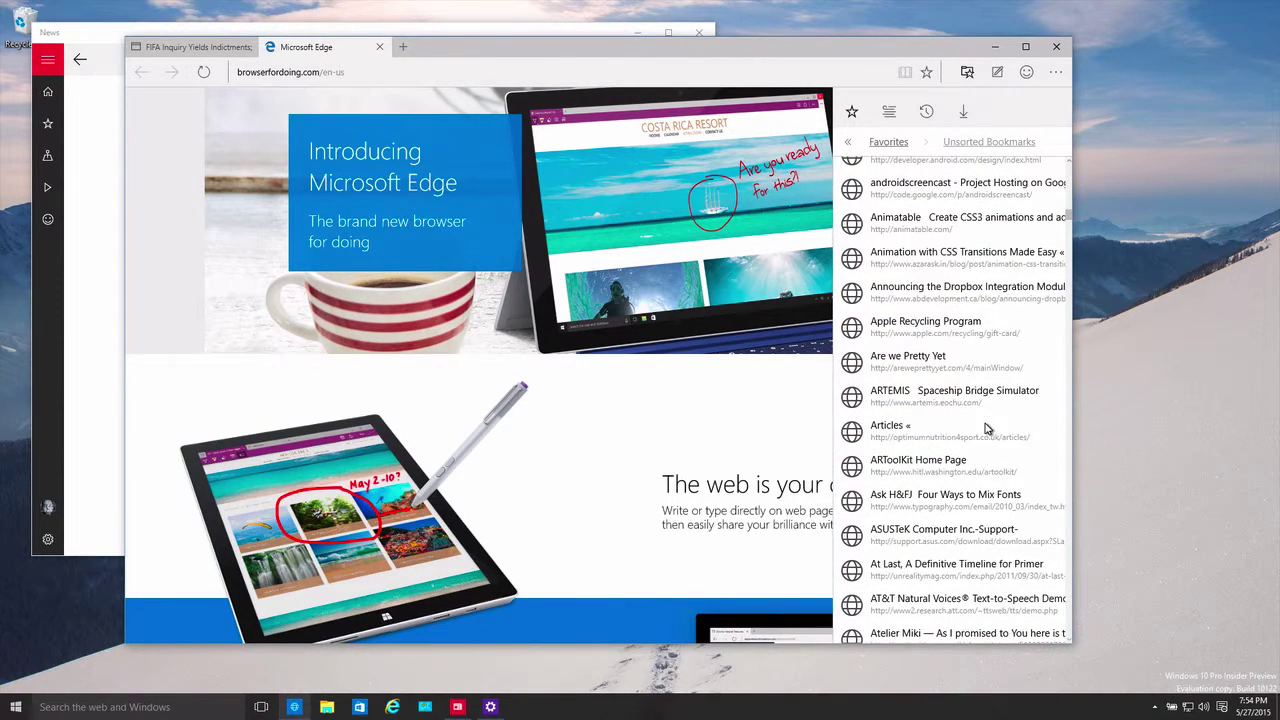
click(879, 143)
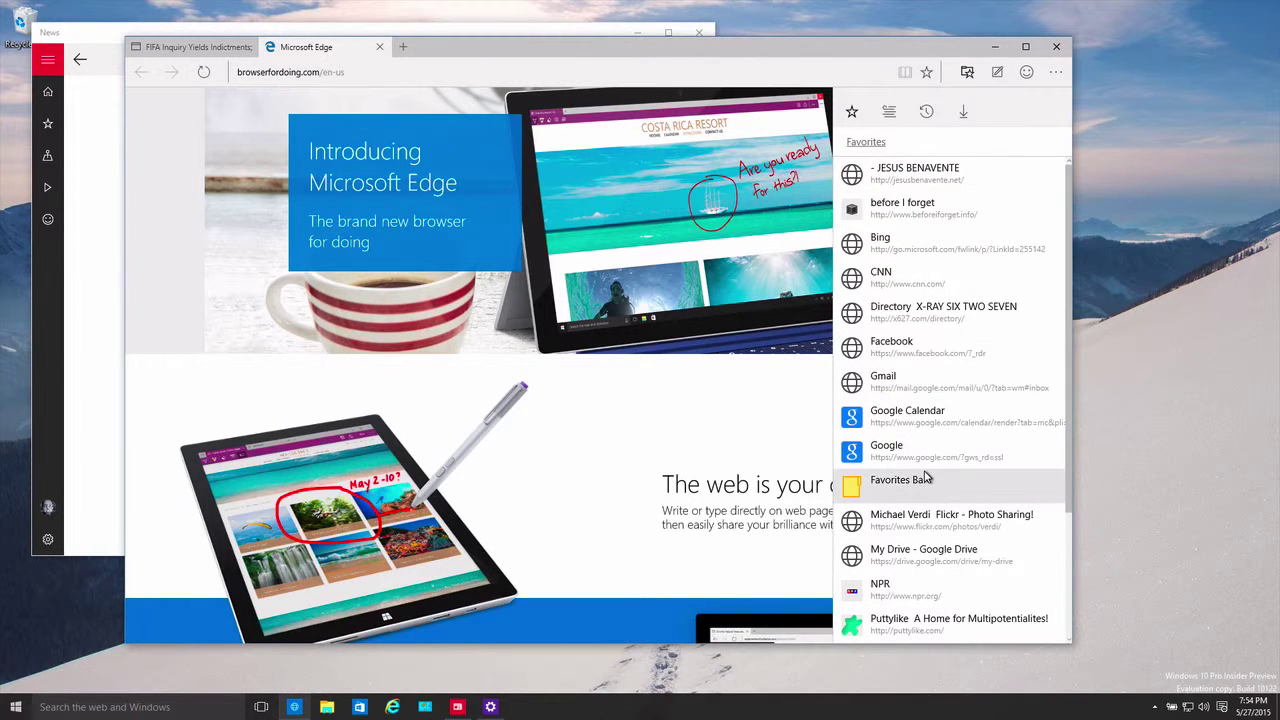
Step: Hide the Hub, close the Microsoft Edge introduction tab and open a New Tab showing Top sites
click(968, 72)
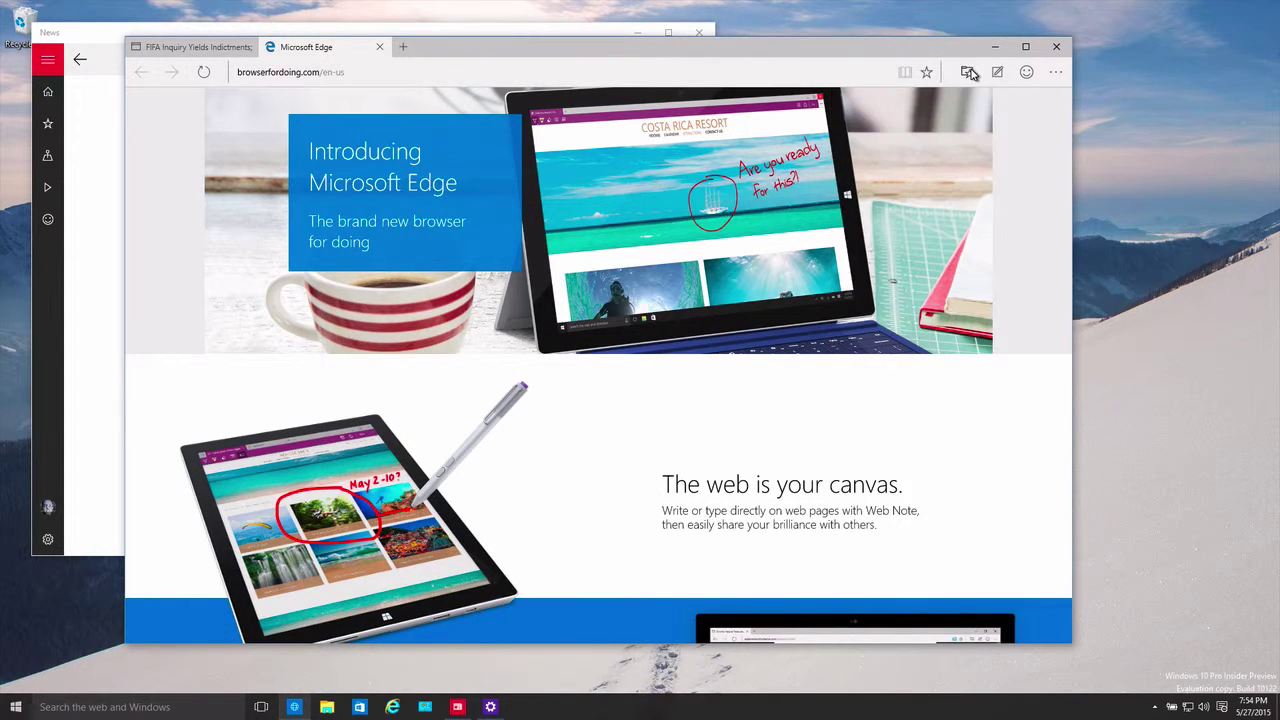
click(380, 48)
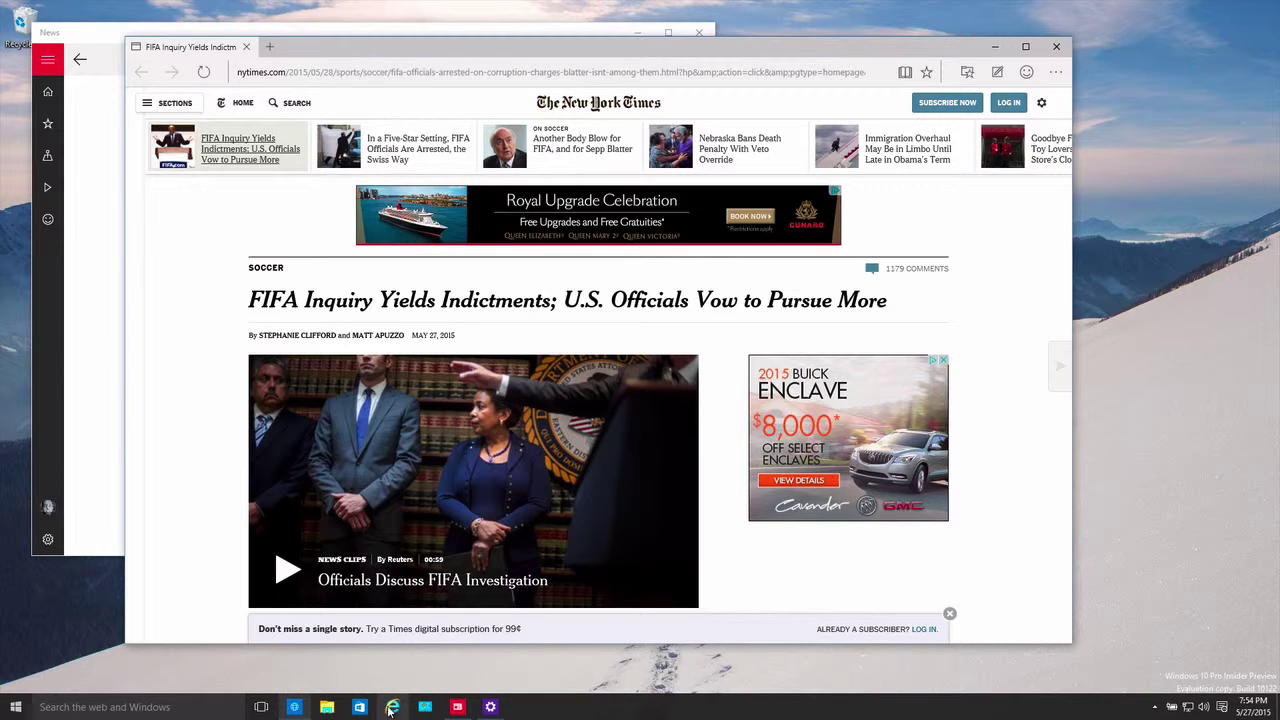
mouse_move(294, 708)
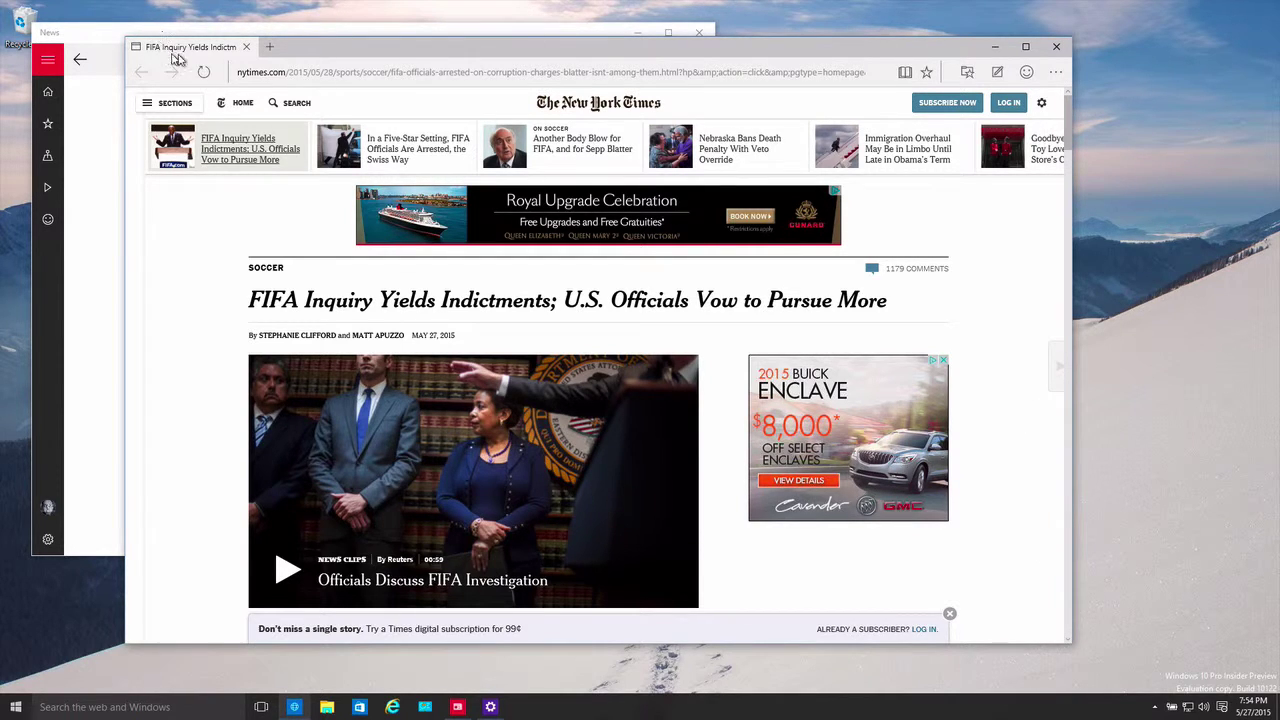
click(271, 50)
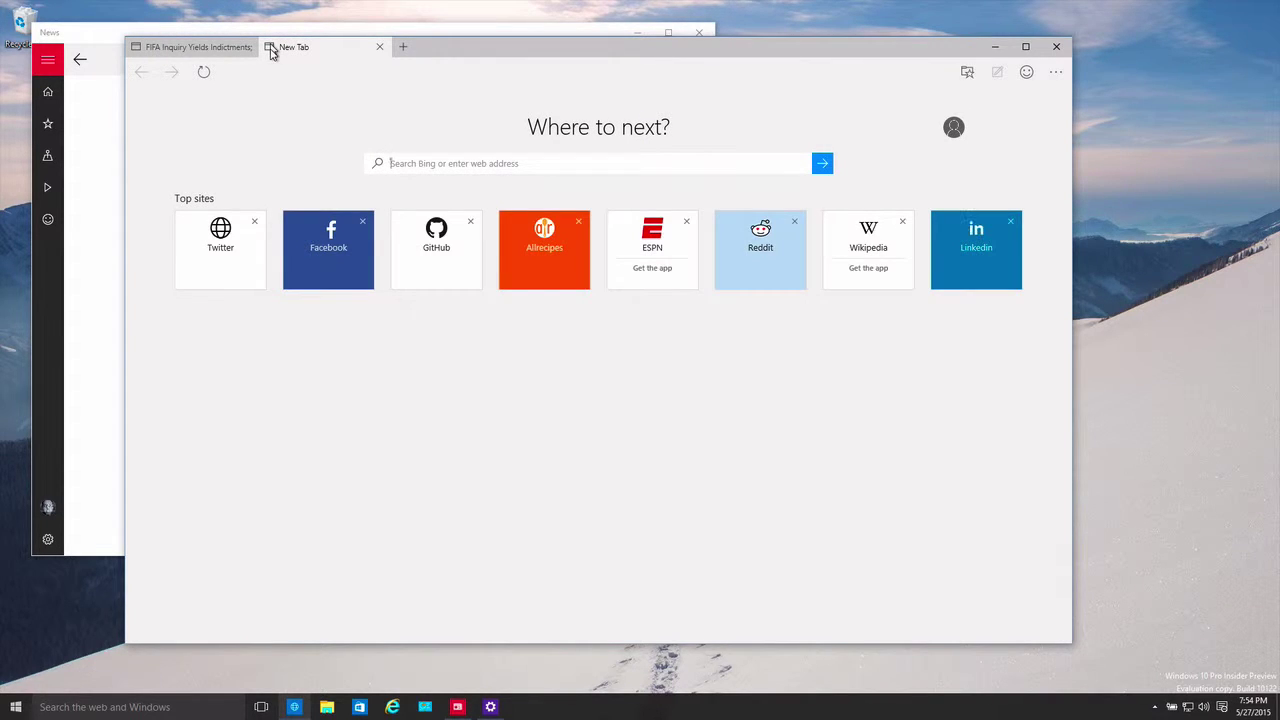
Step: Load Facebook from its Top sites tile and scroll through the favorites list
click(346, 273)
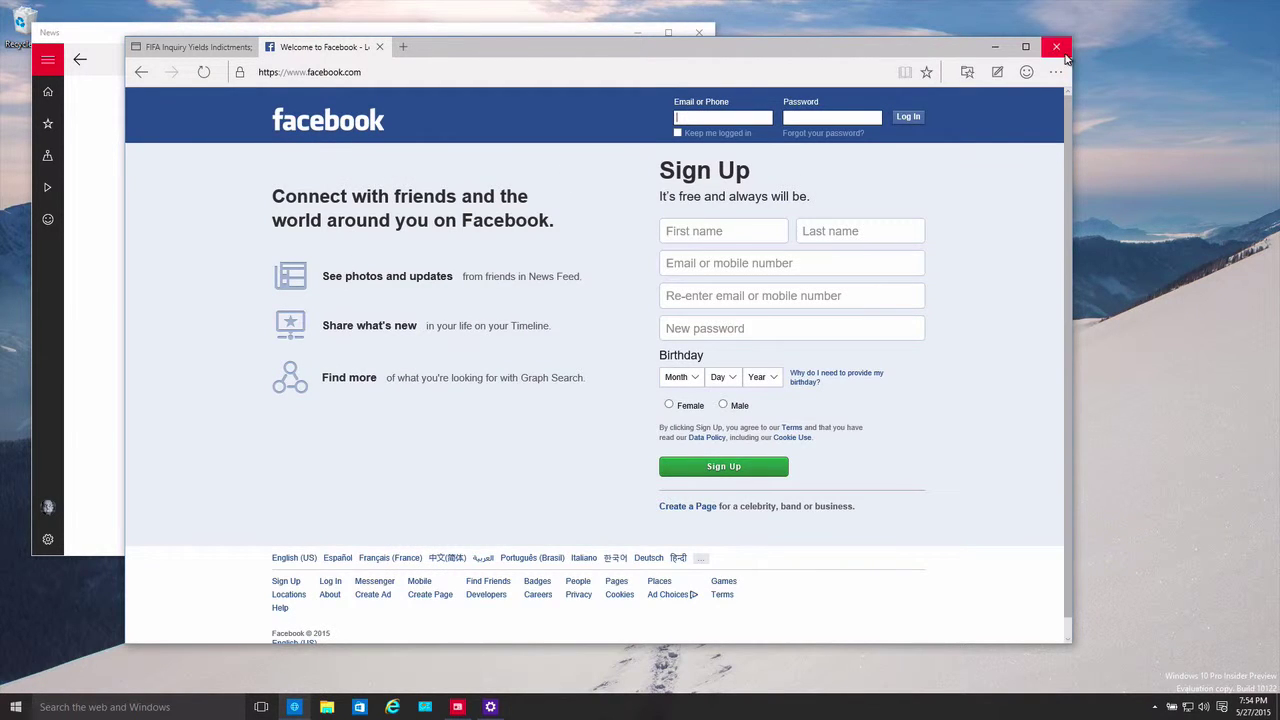
click(967, 72)
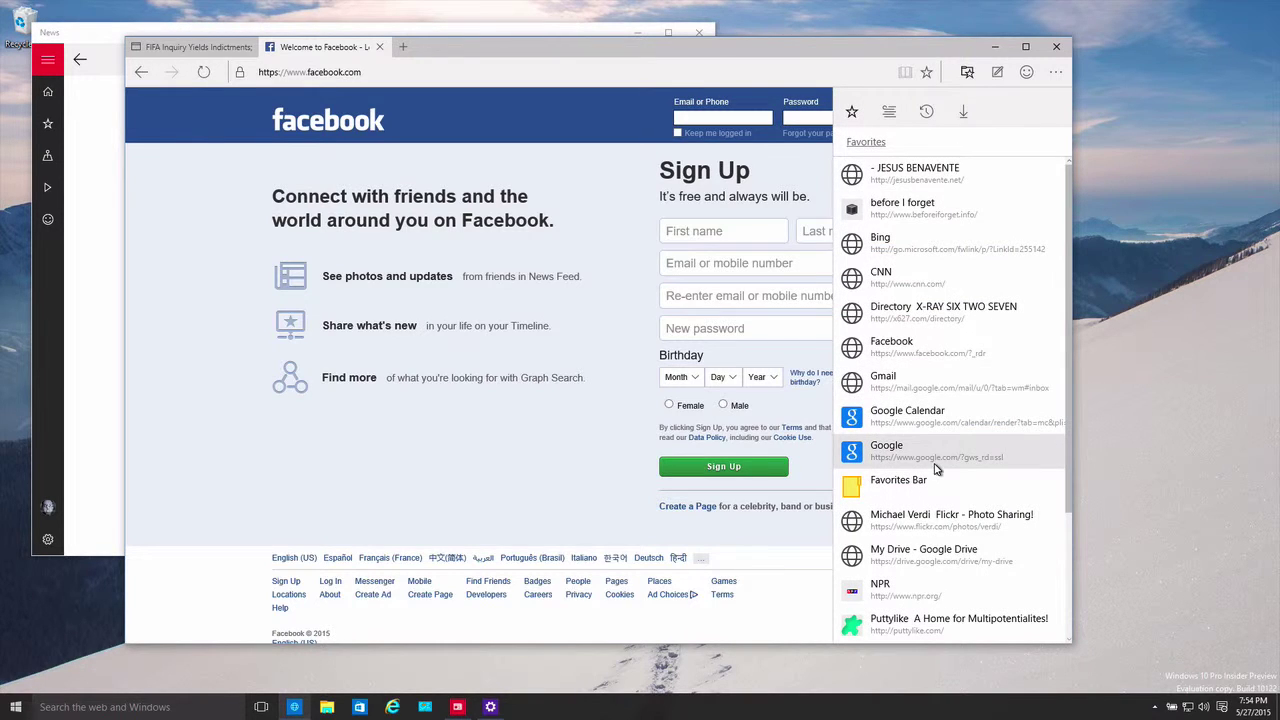
scroll(937, 460, down, 3)
scroll(937, 470, down, 2)
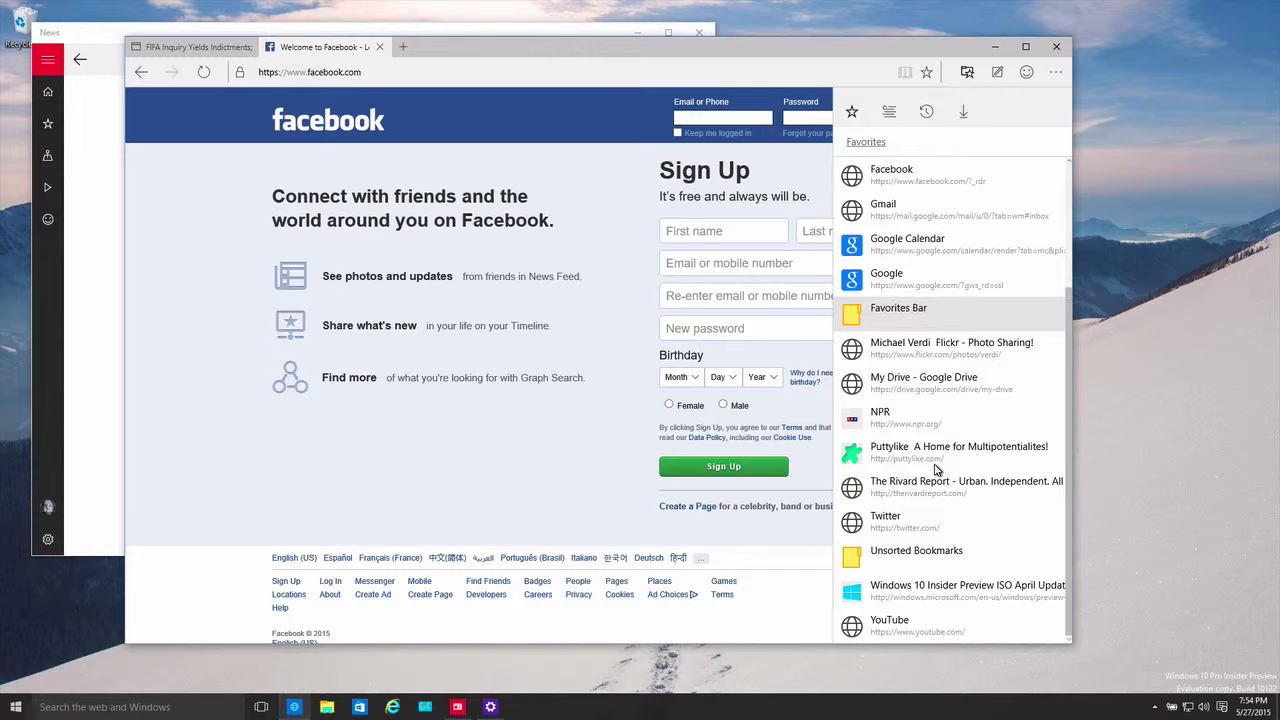
scroll(930, 420, up, 5)
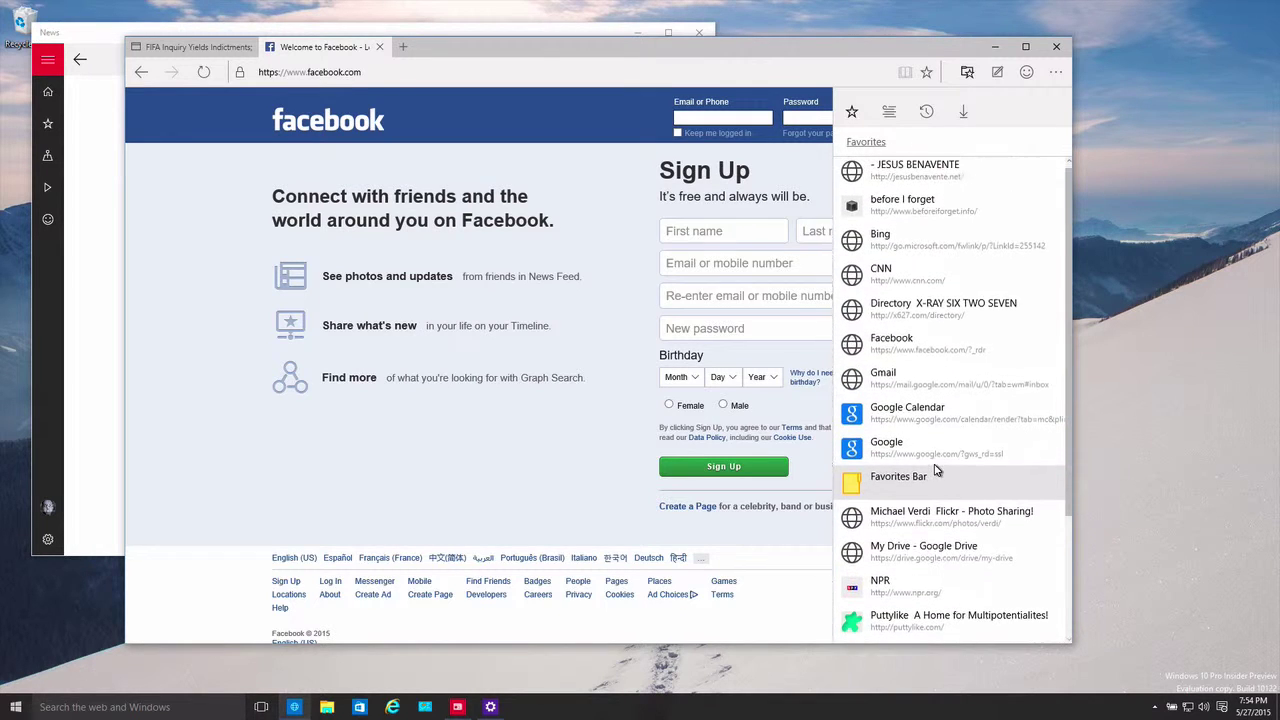
Step: Reopen Facebook from its favorite, click the Email or Phone field, then reopen the favorites list
click(918, 340)
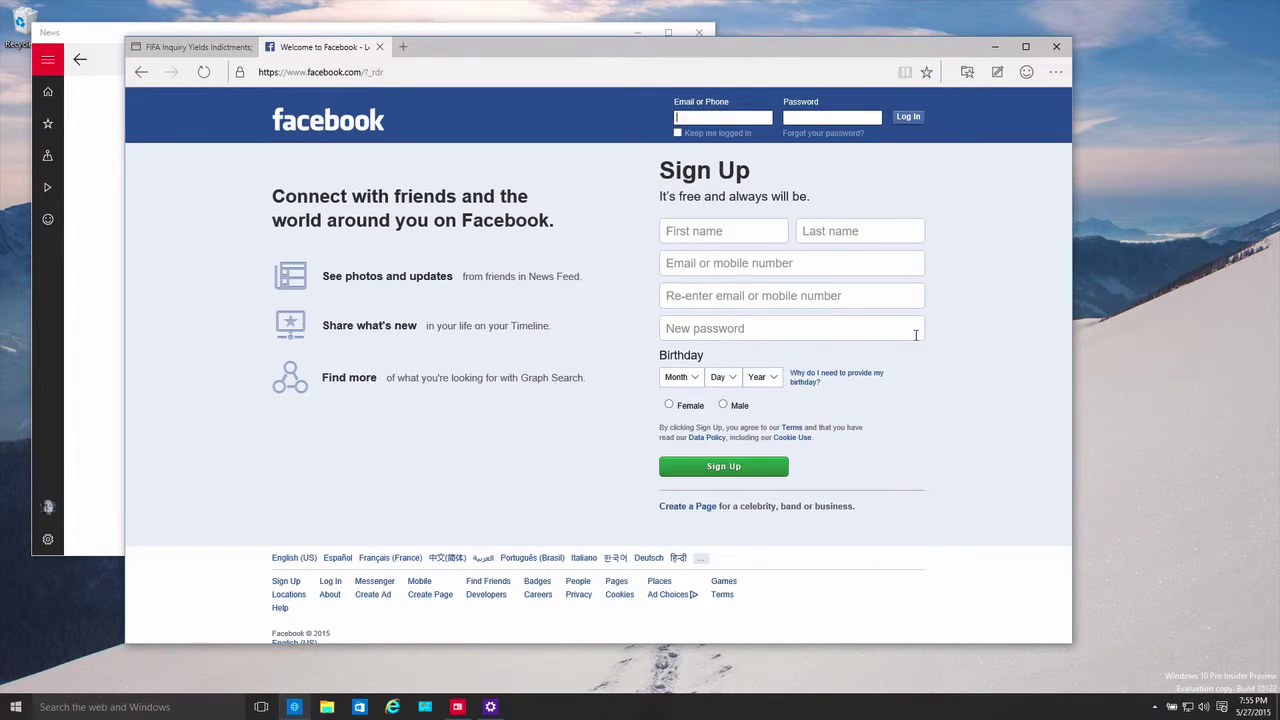
click(715, 117)
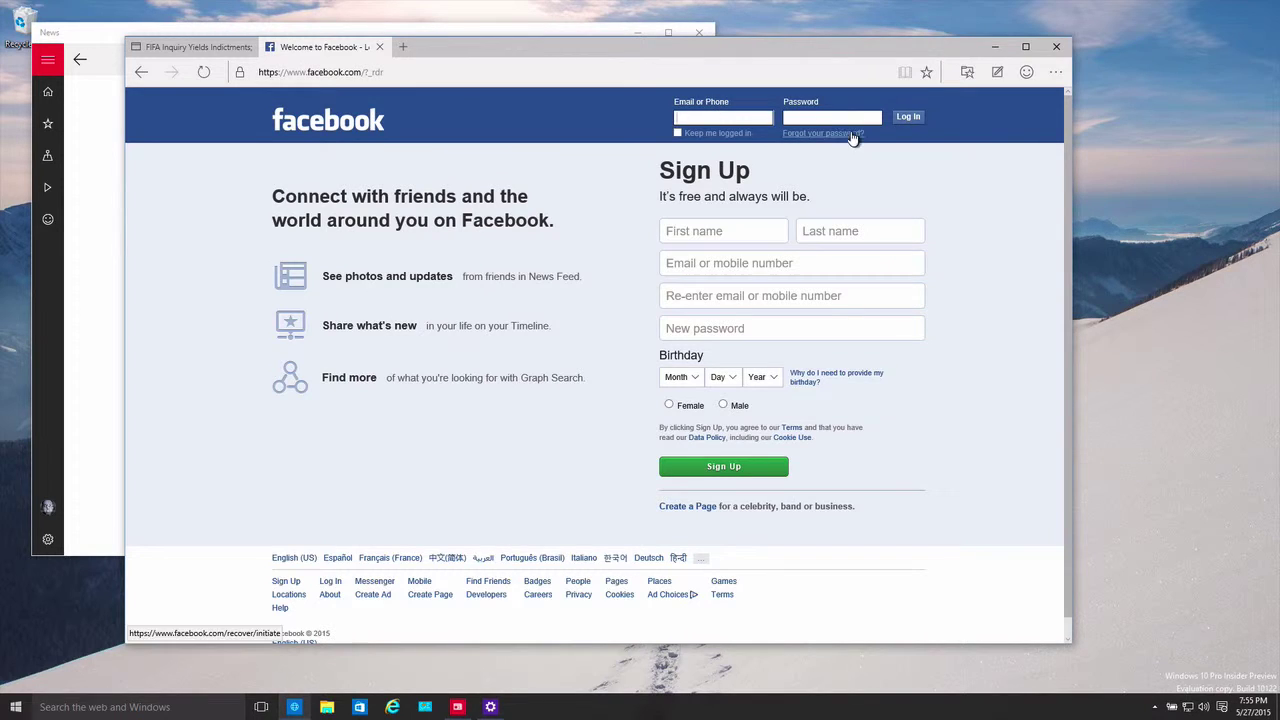
click(967, 73)
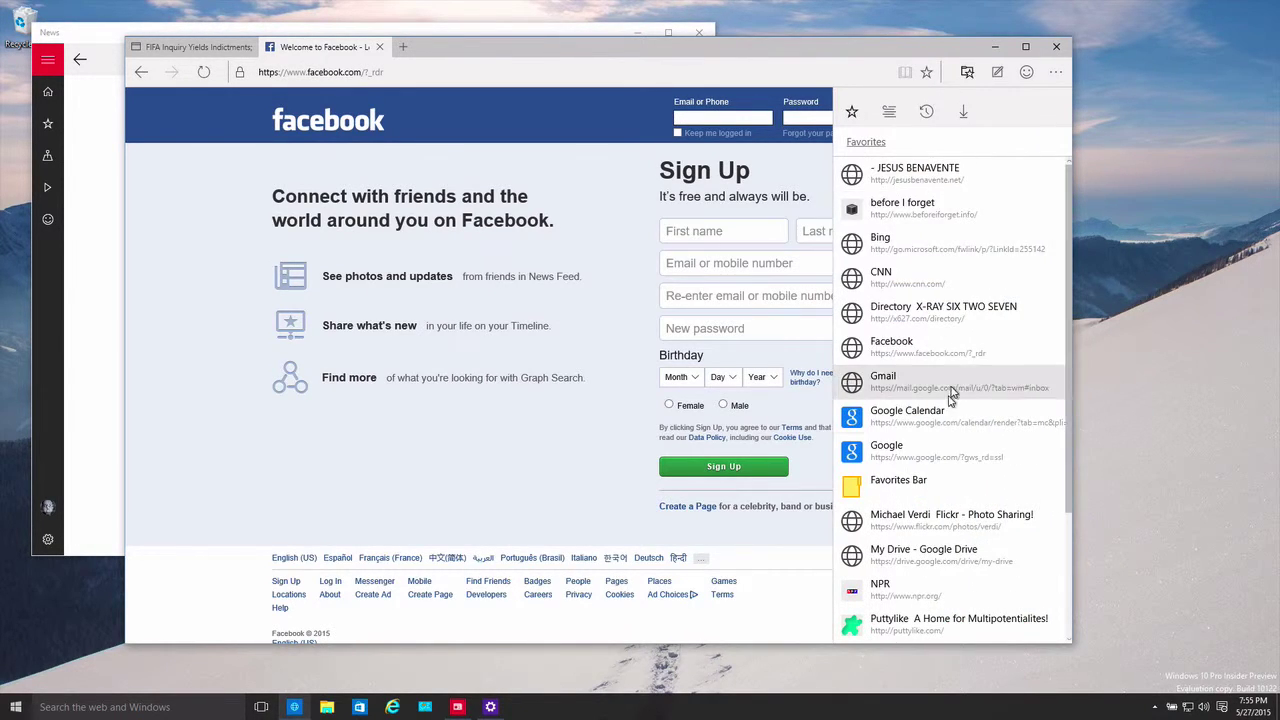
scroll(940, 500, down, 3)
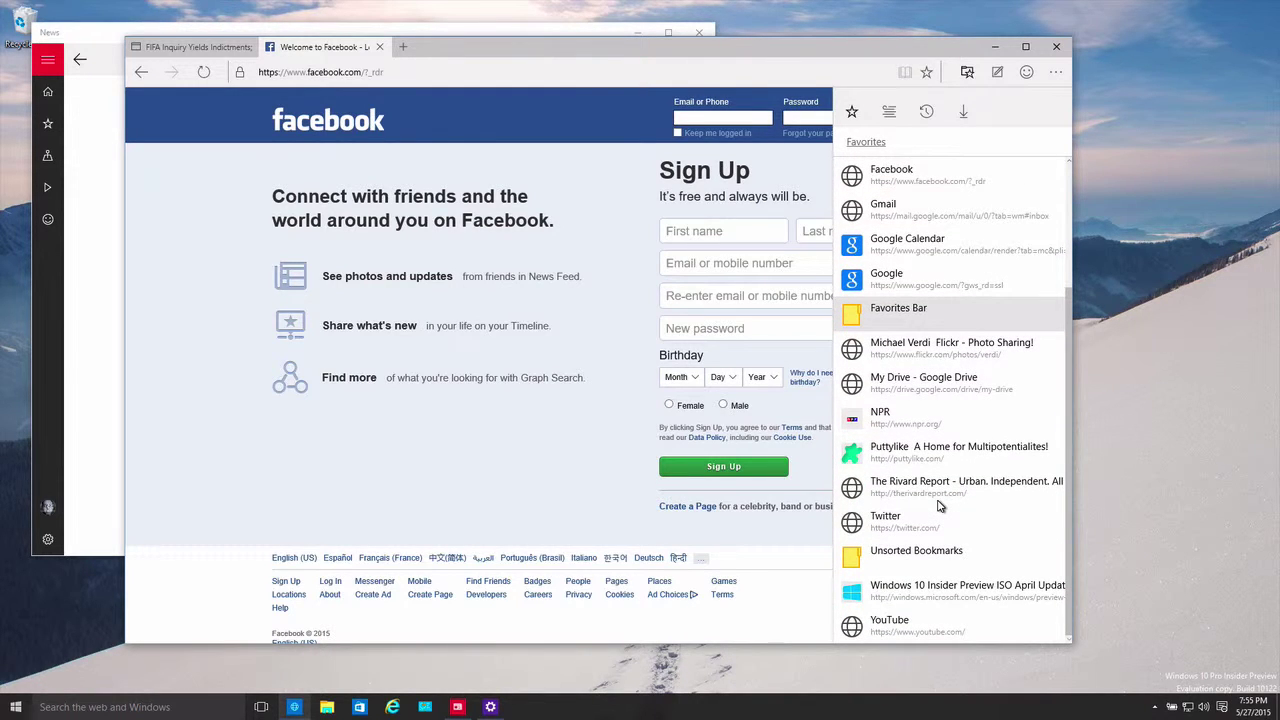
Step: Open the Twitter favorite, move between its login fields, and close the News window
click(925, 530)
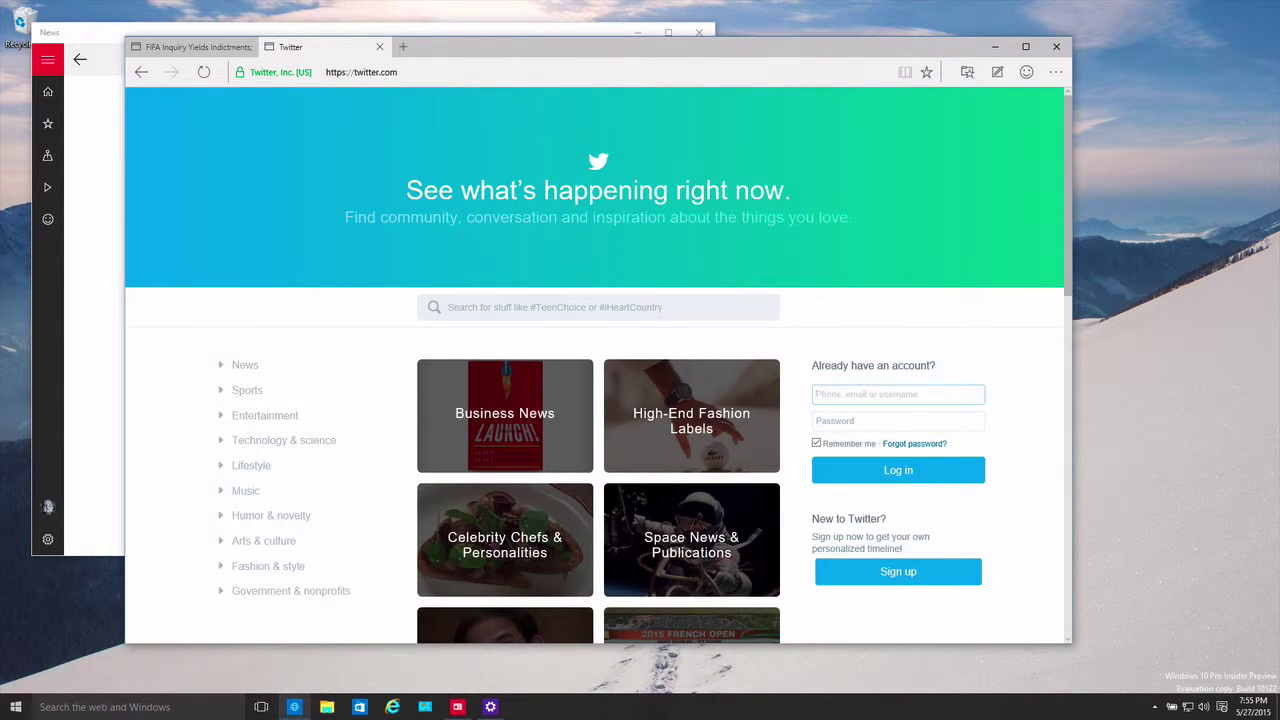
key(Tab)
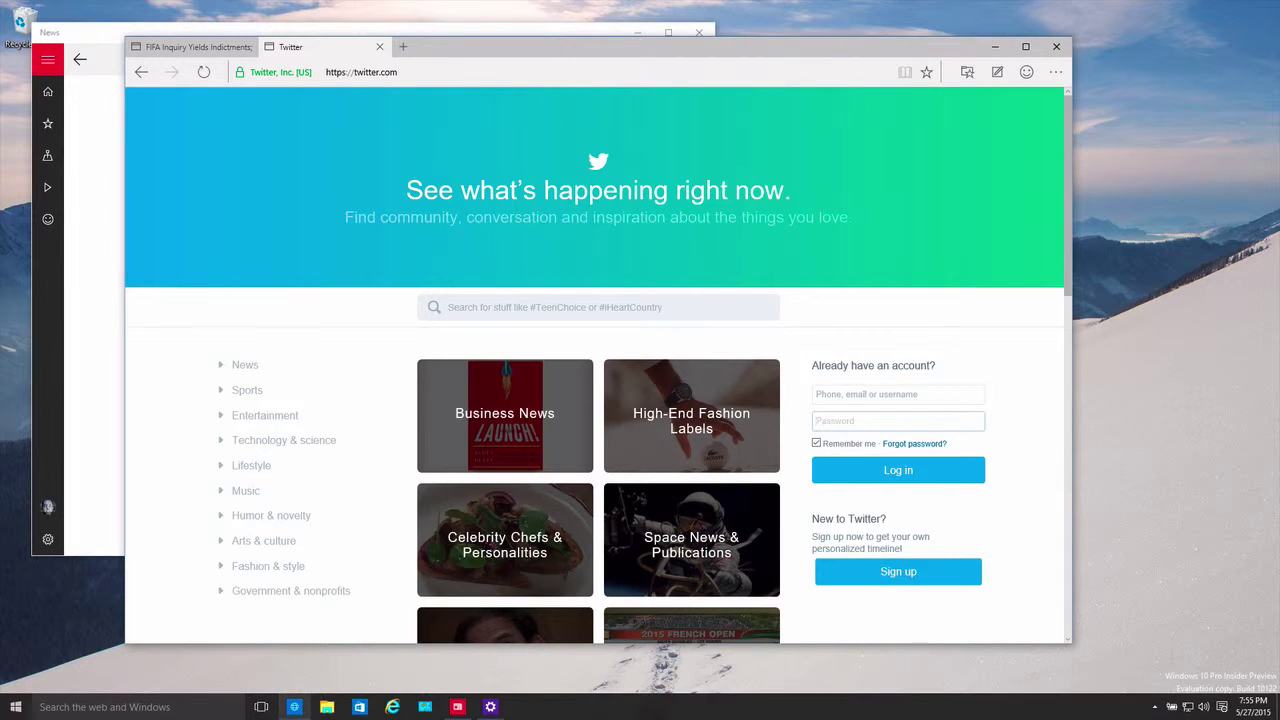
click(898, 394)
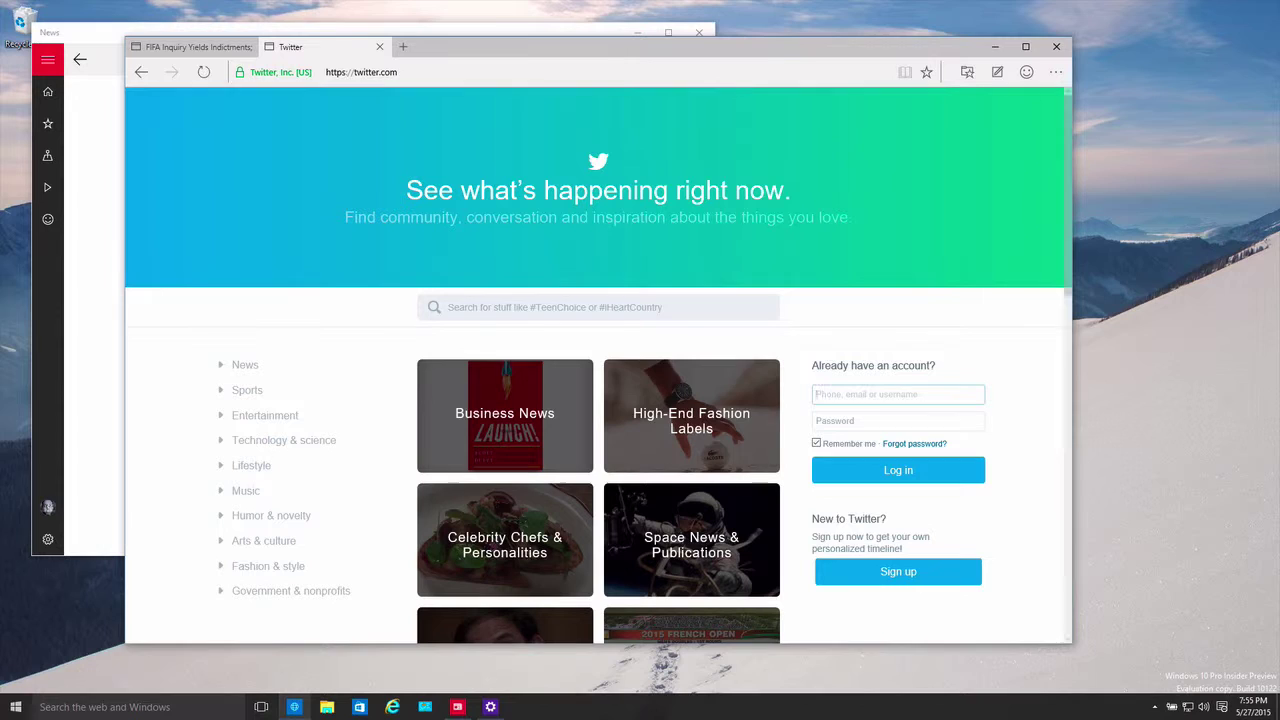
click(1051, 444)
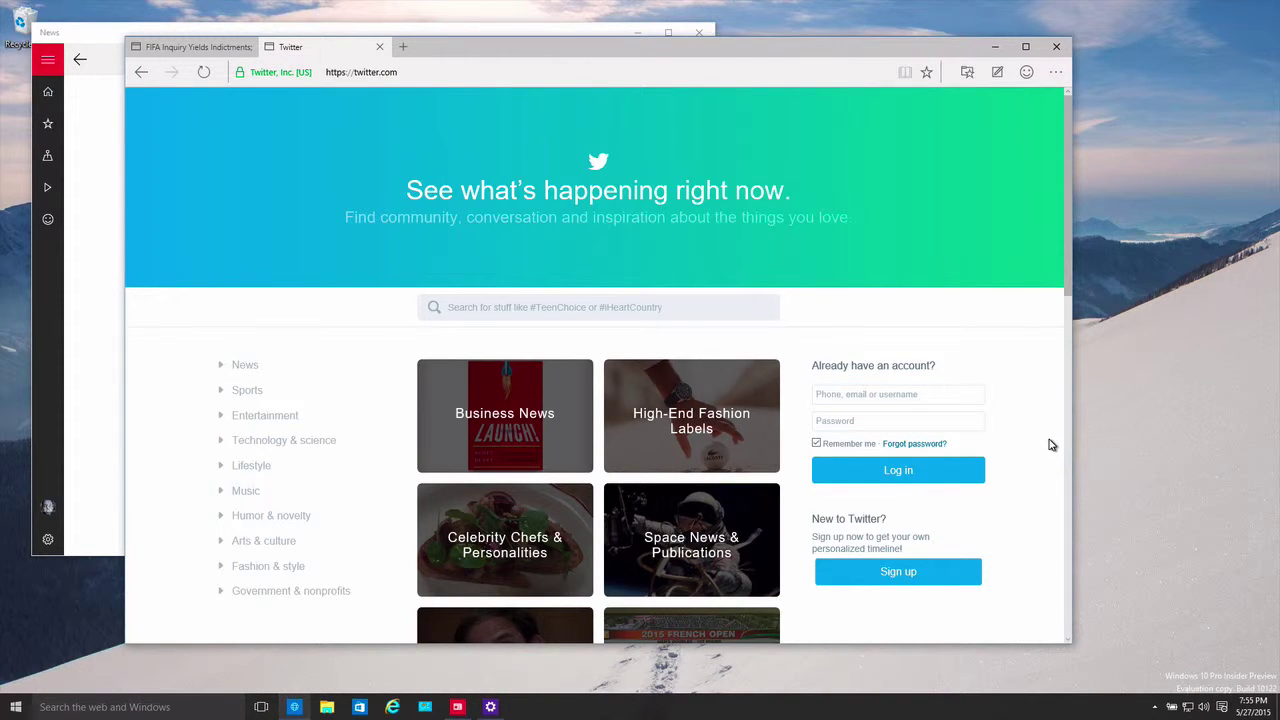
click(703, 37)
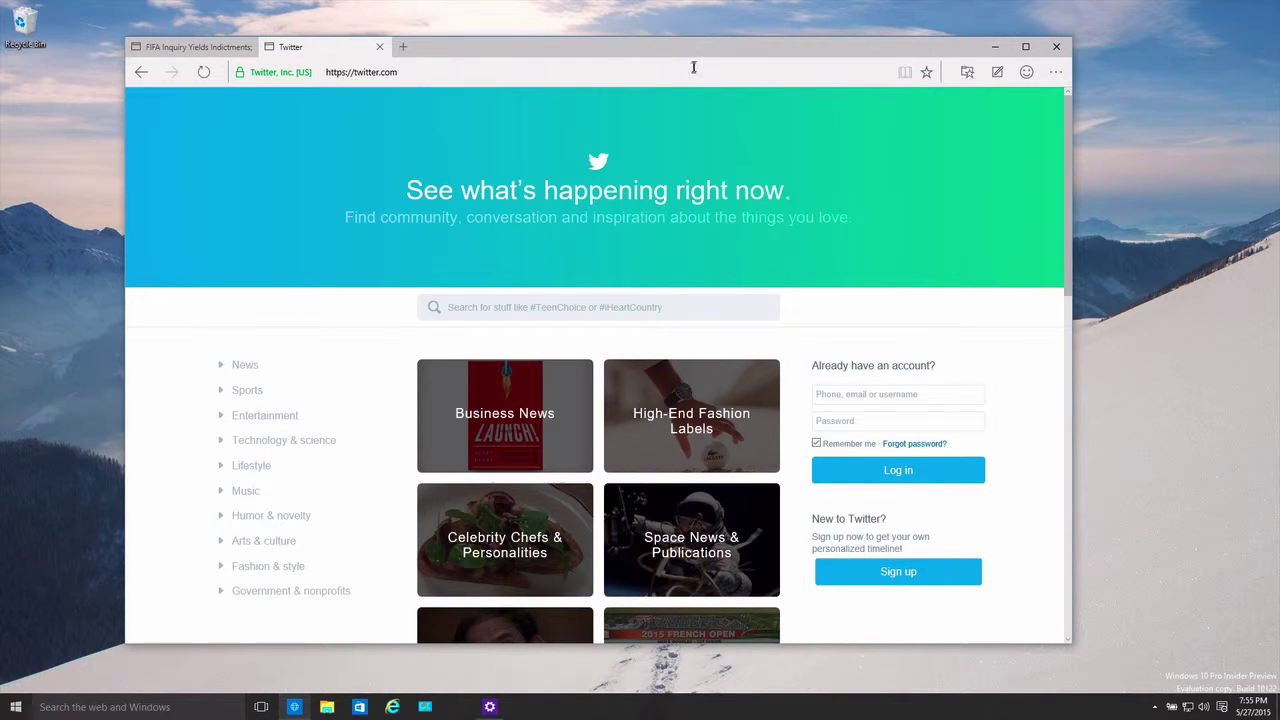
Step: Search Bing for 'firefox' and download Firefox Setup Stub 38.0.1.exe from mozilla.org
click(360, 72)
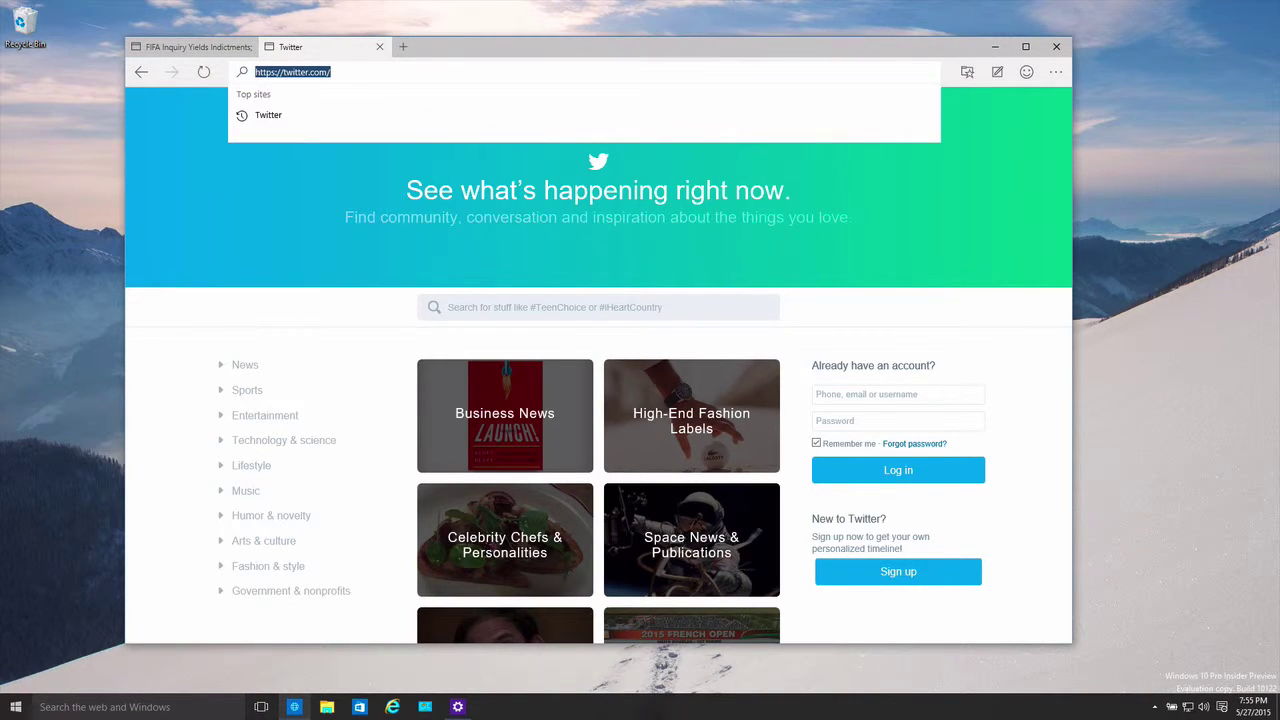
text(firefox)
key(Return)
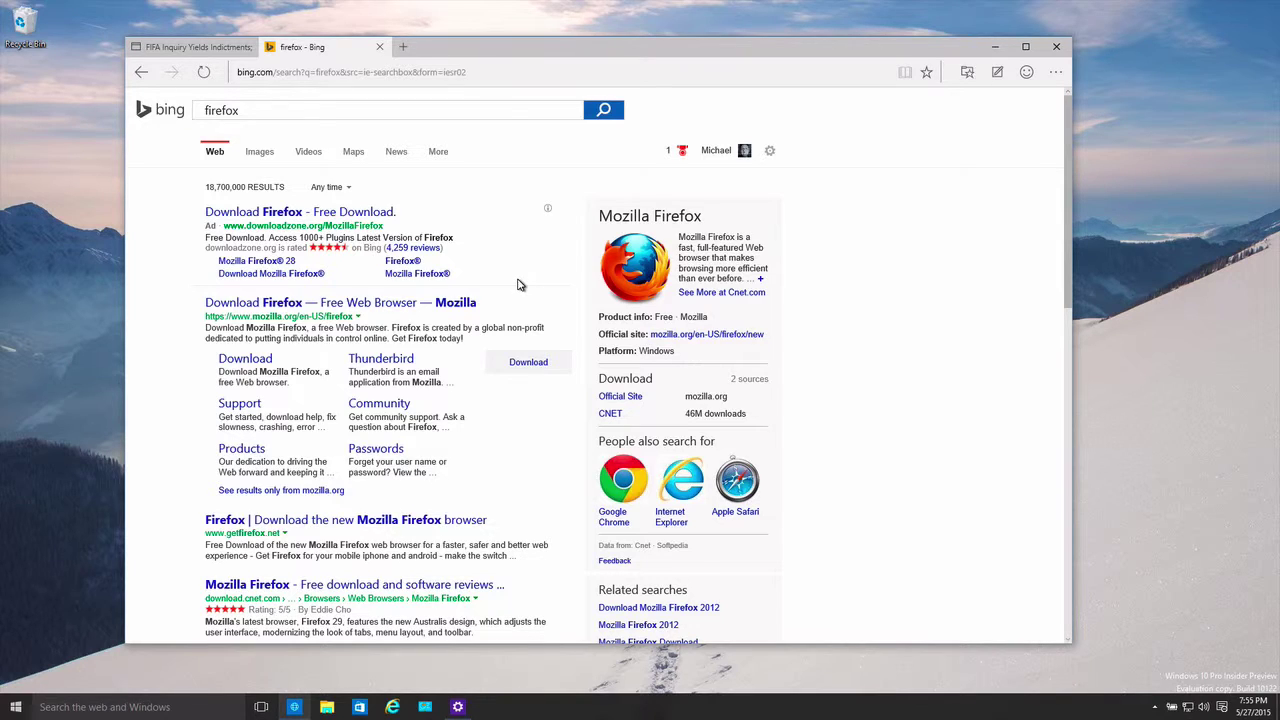
click(422, 306)
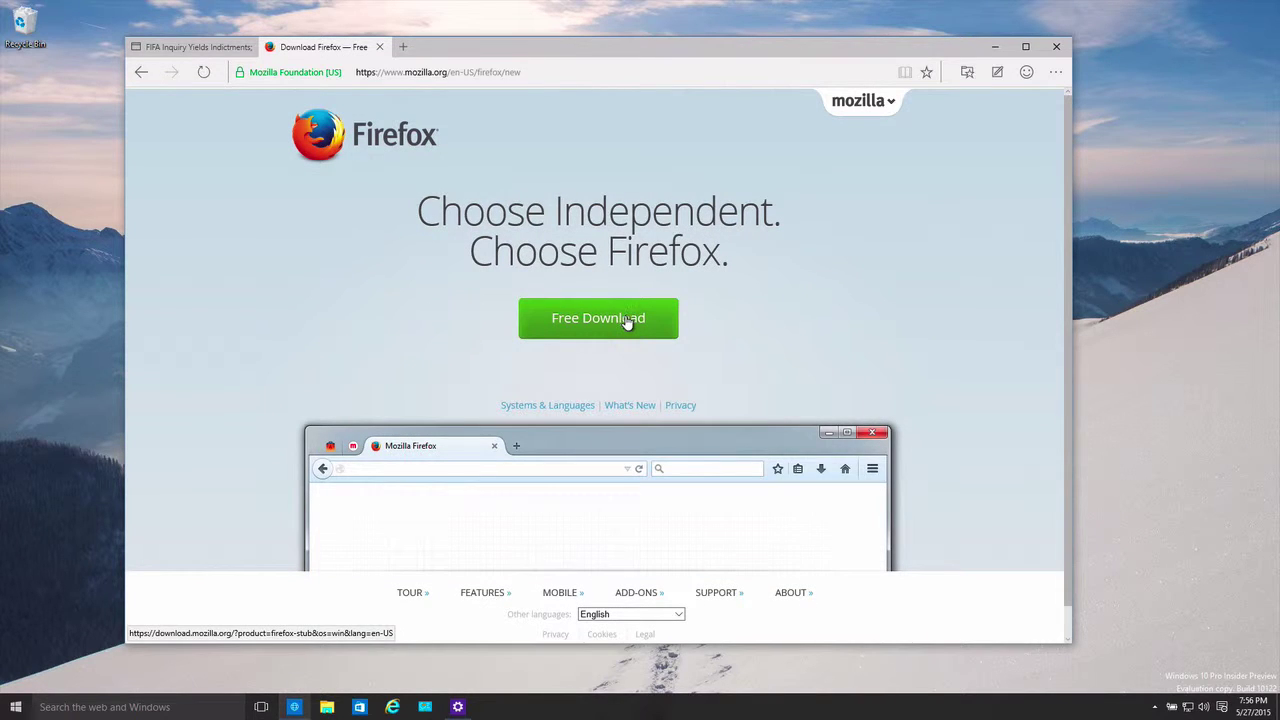
click(627, 320)
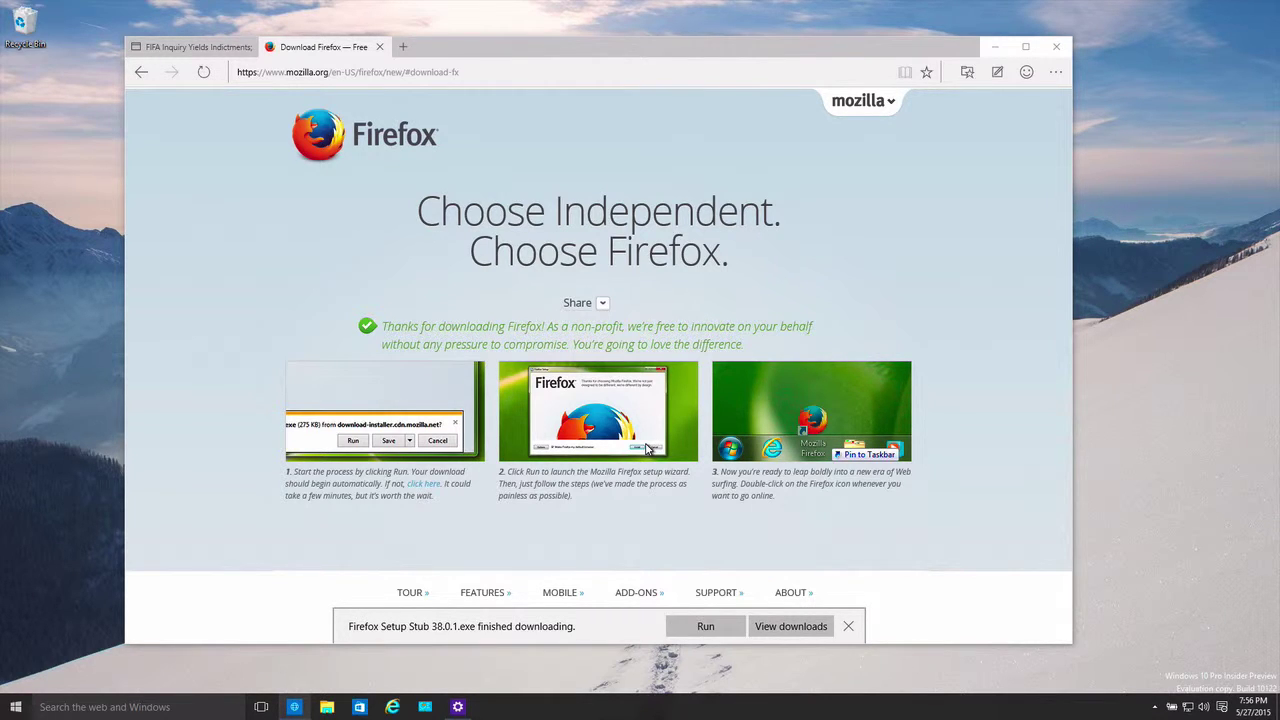
Step: Run the Firefox Setup Stub, close Edge, minimize Settings, approve the installer and install Firefox
click(735, 627)
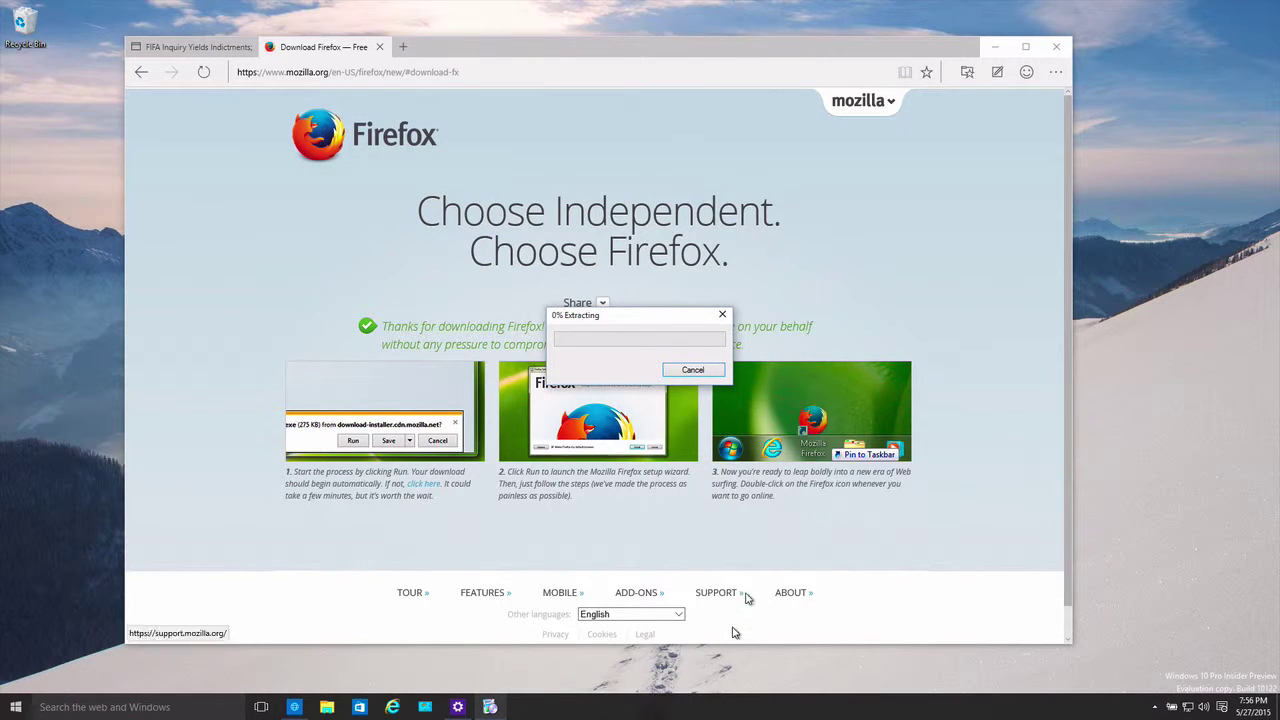
click(1055, 46)
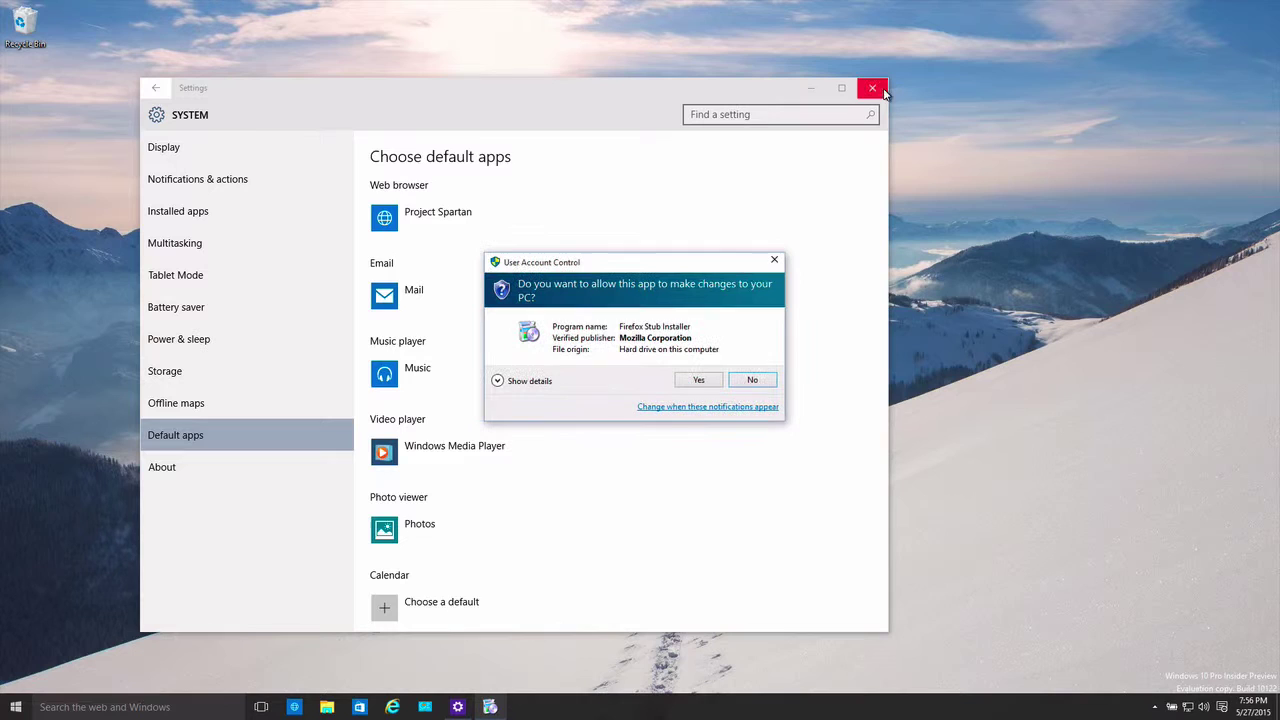
click(810, 90)
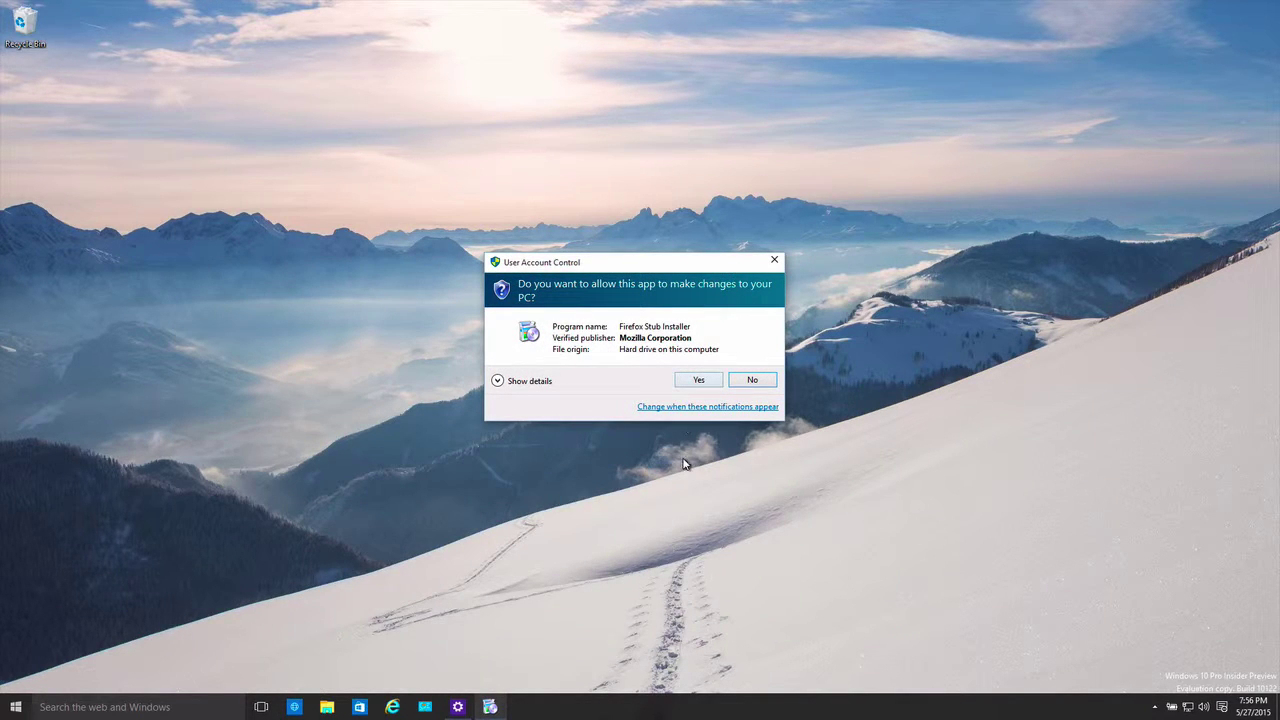
click(699, 380)
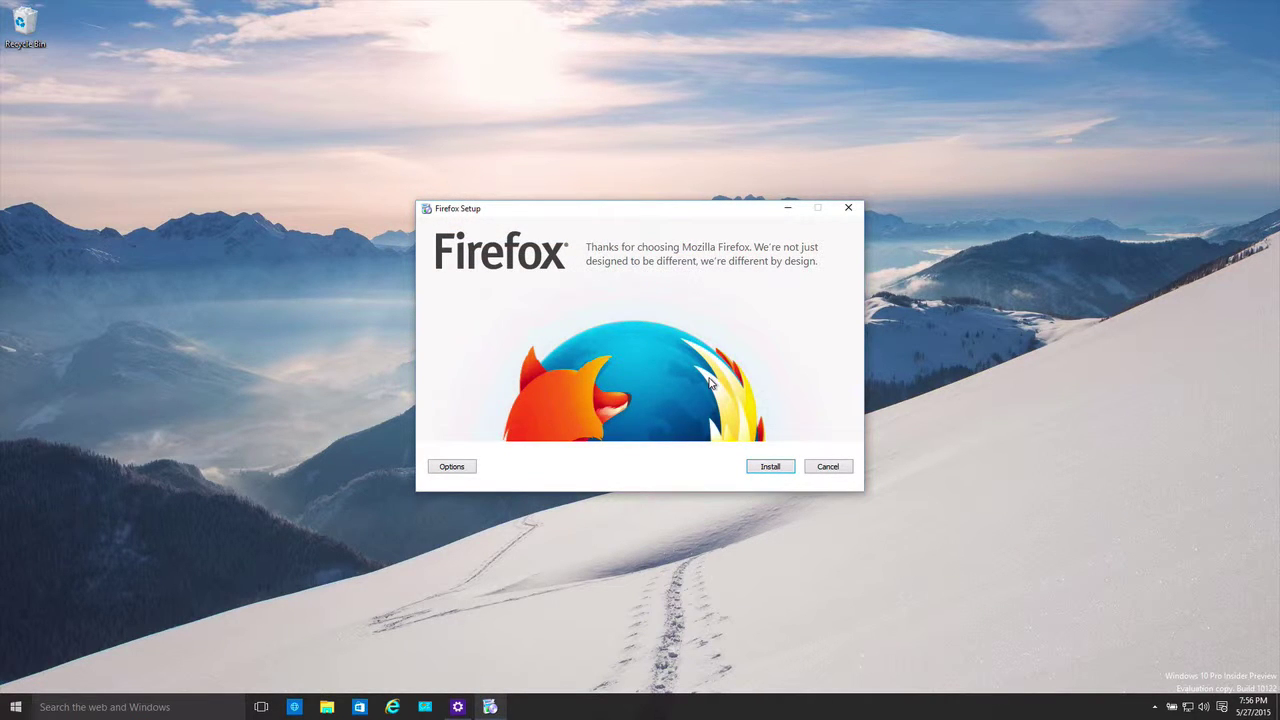
click(770, 467)
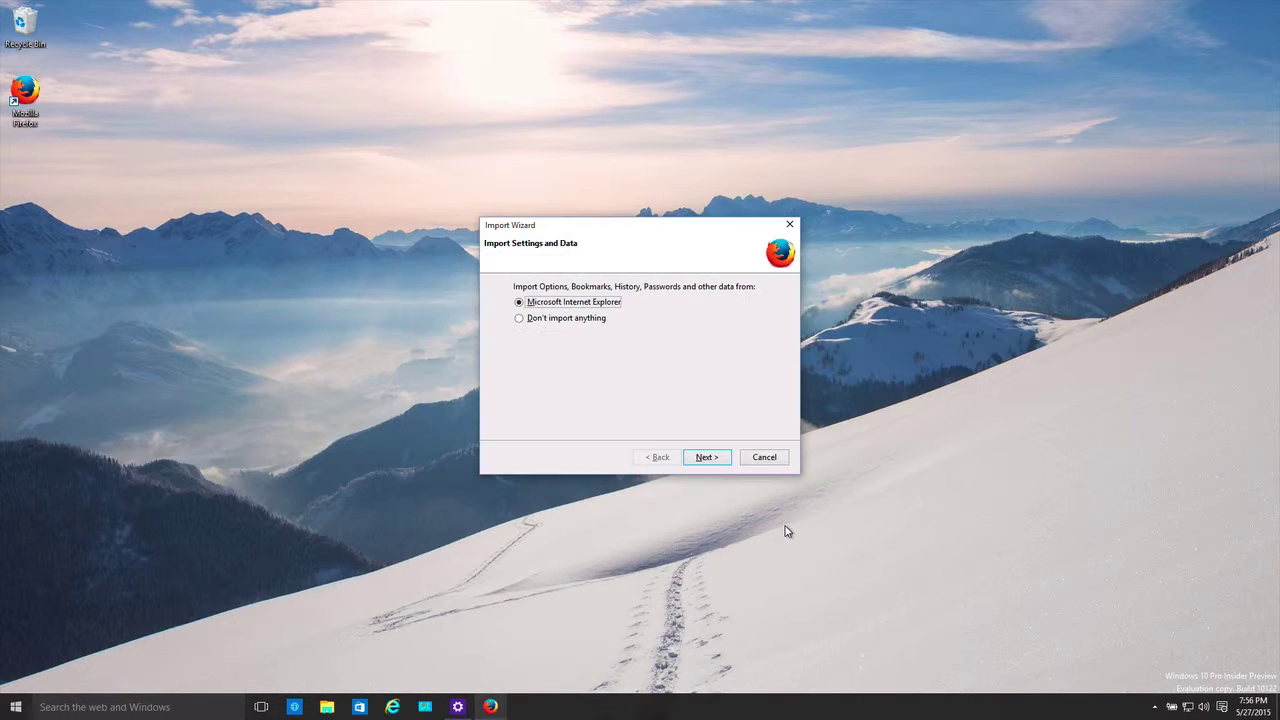
Step: Import everything from Internet Explorer, keep Firefox Start as the home page, and finish the wizard
click(716, 459)
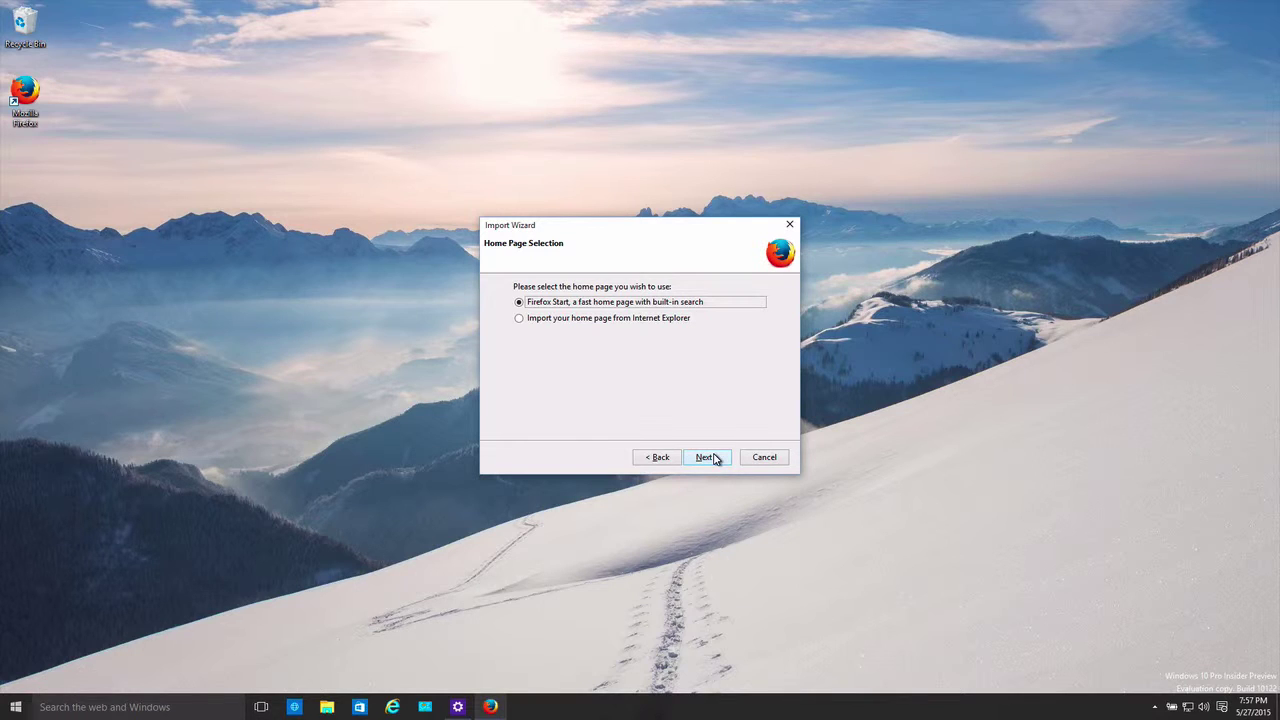
click(705, 457)
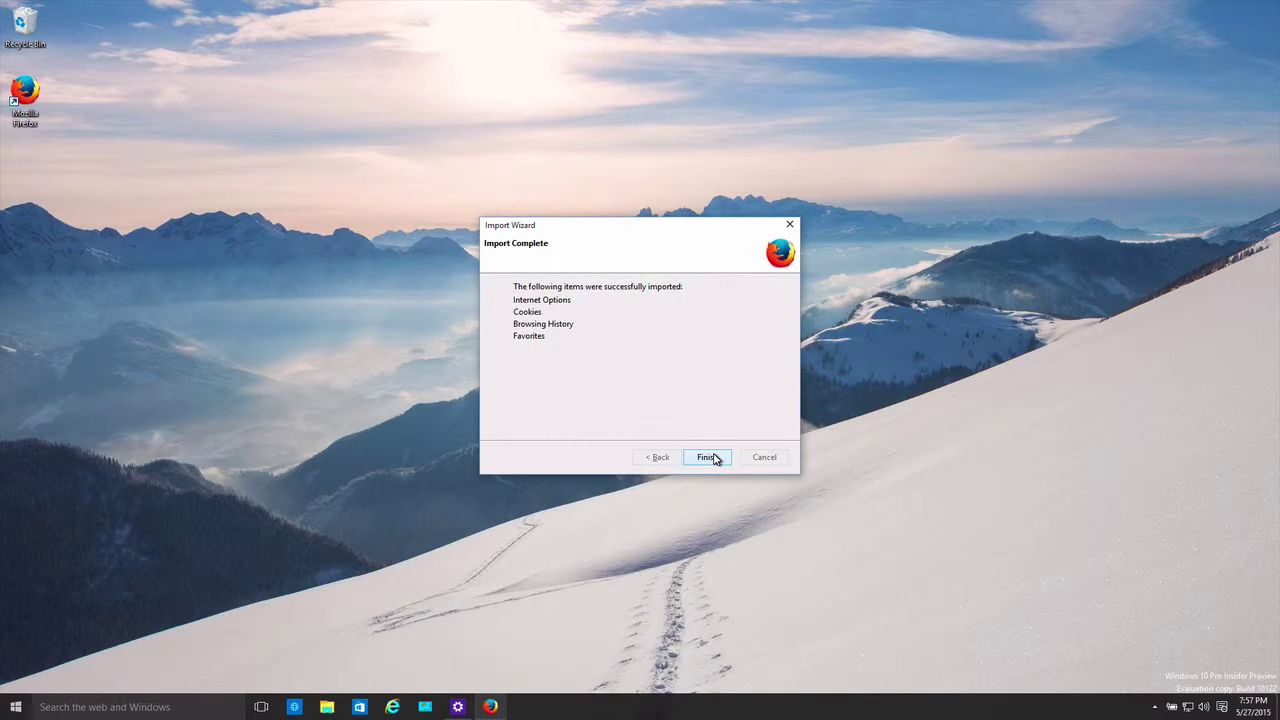
click(713, 457)
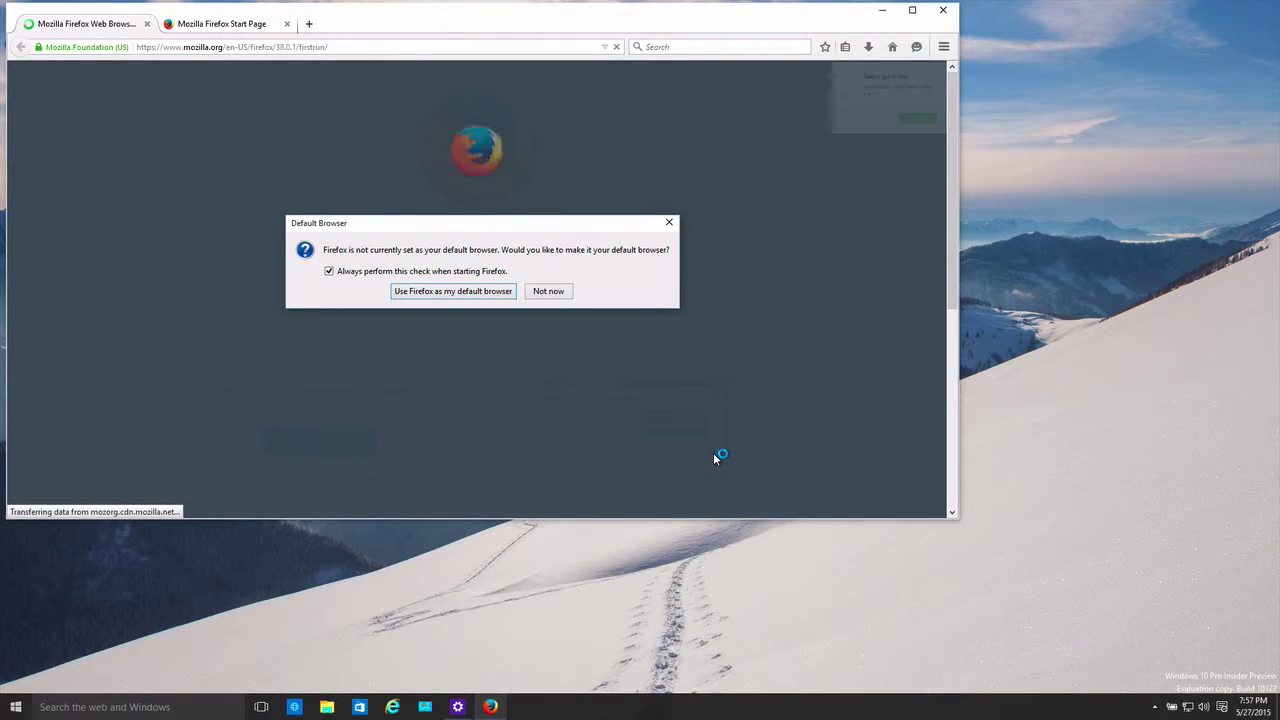
Step: Choose 'Use Firefox as my default browser', acknowledge the Windows default-apps notice, and open Windows Settings
click(462, 298)
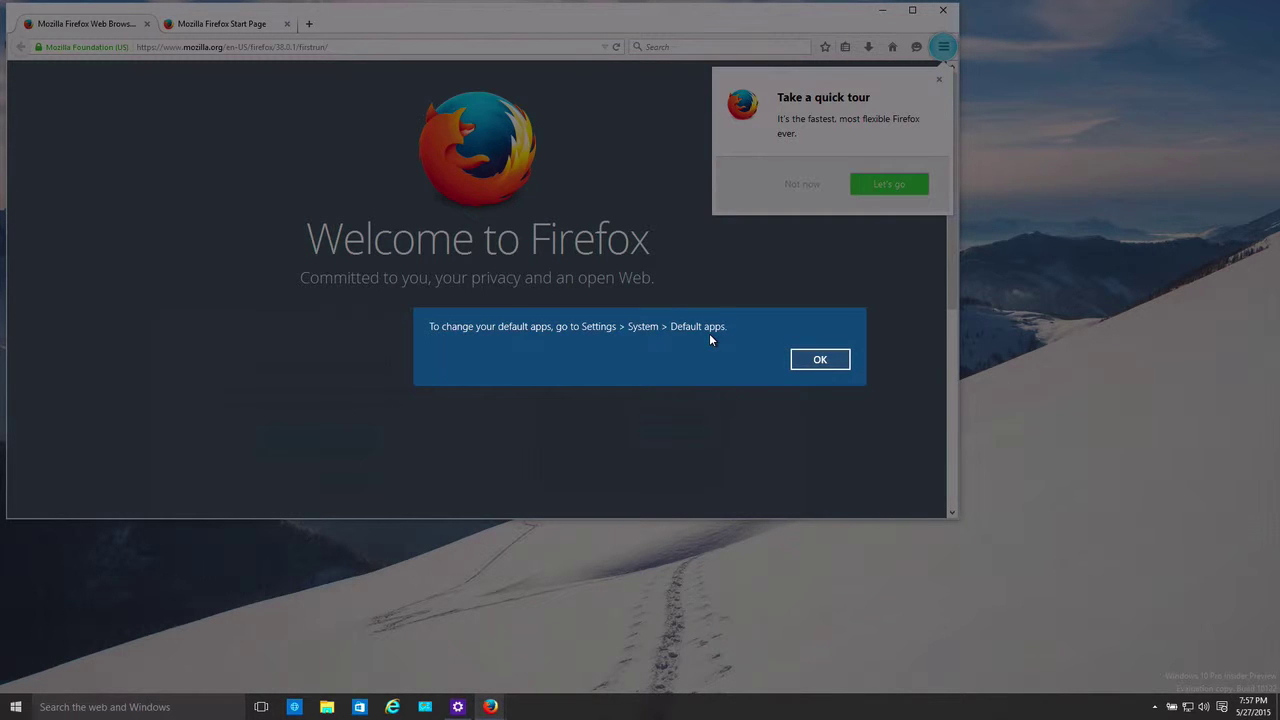
click(822, 360)
click(457, 707)
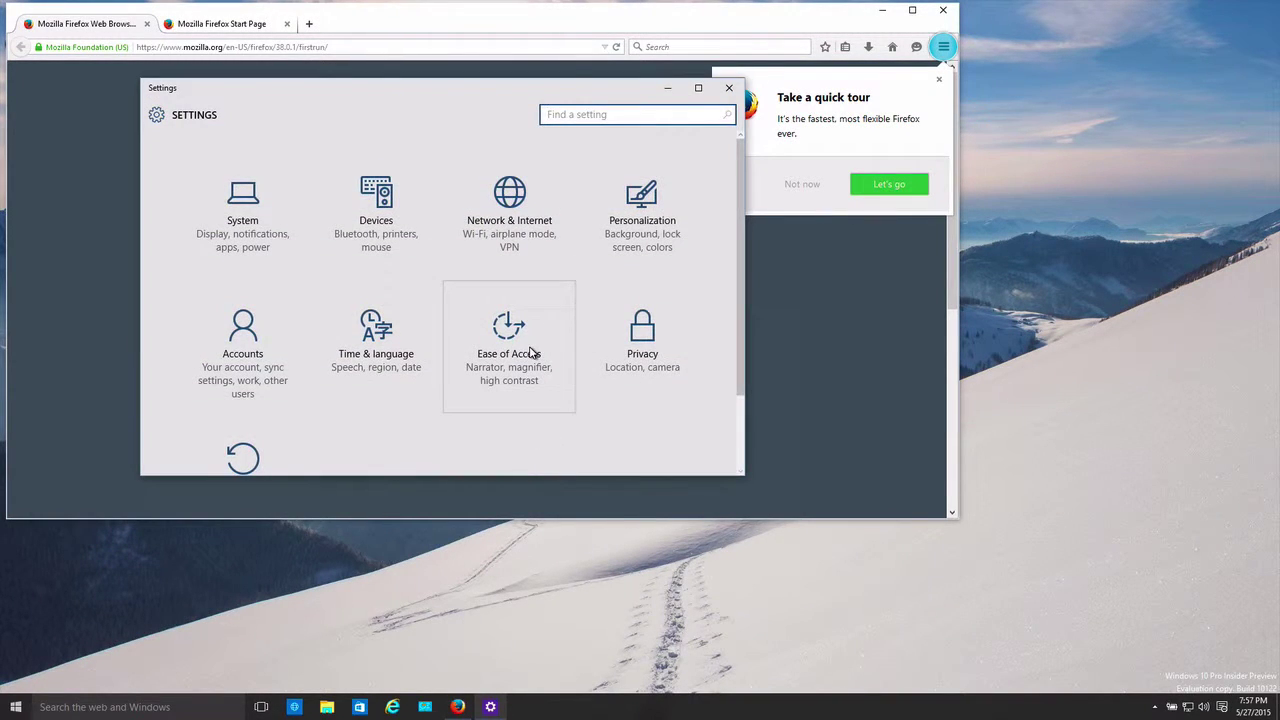
Step: Inspect System > Default apps, leaving Project Spartan as web browser, then minimize Settings
click(220, 226)
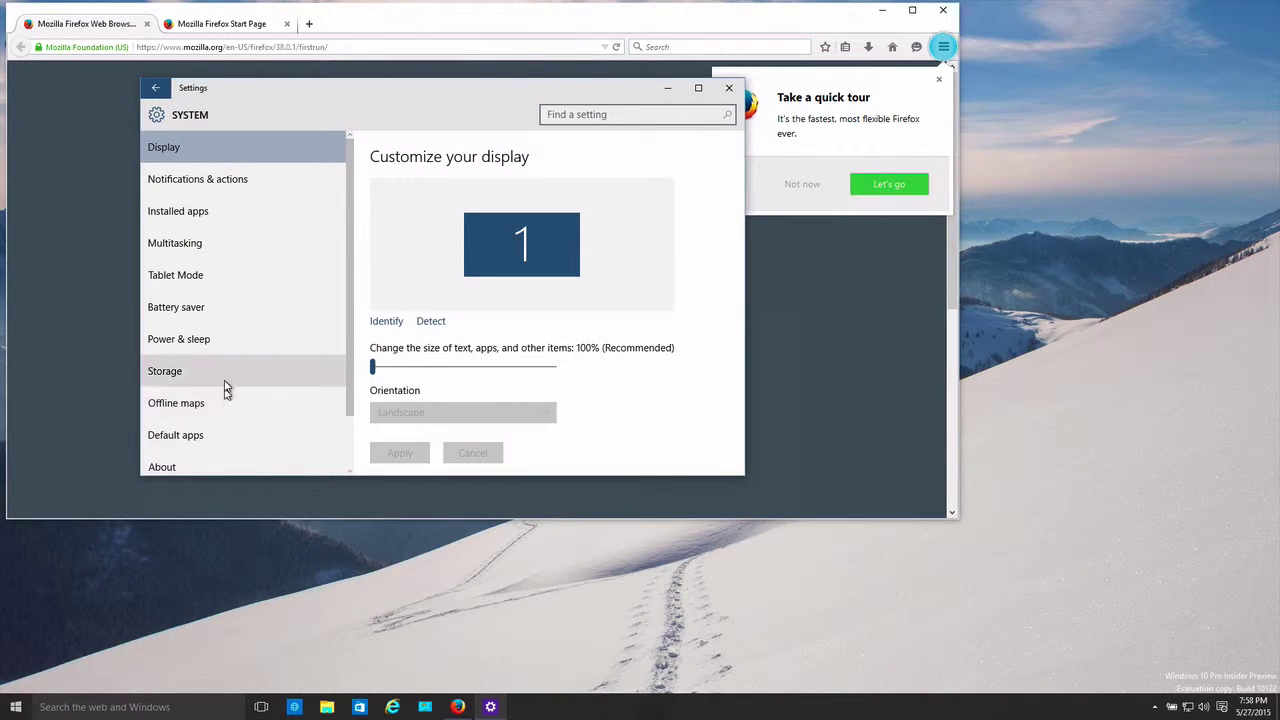
click(233, 436)
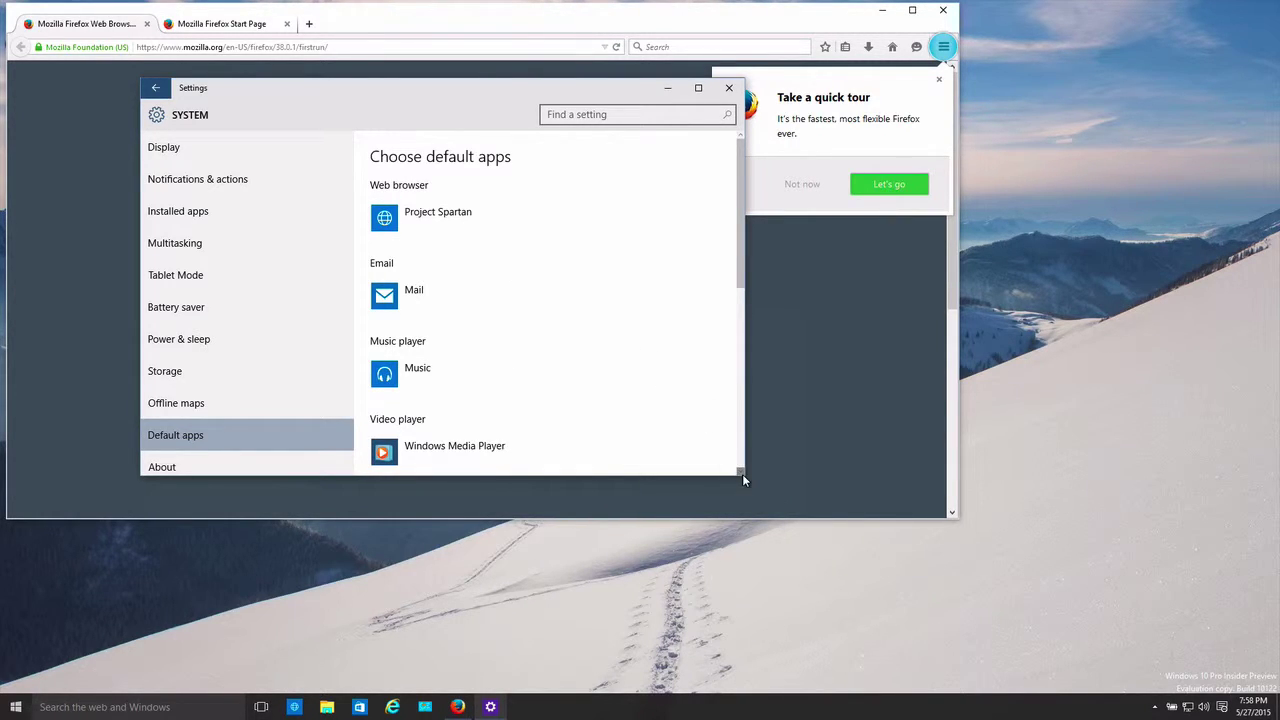
drag(742, 474, 893, 620)
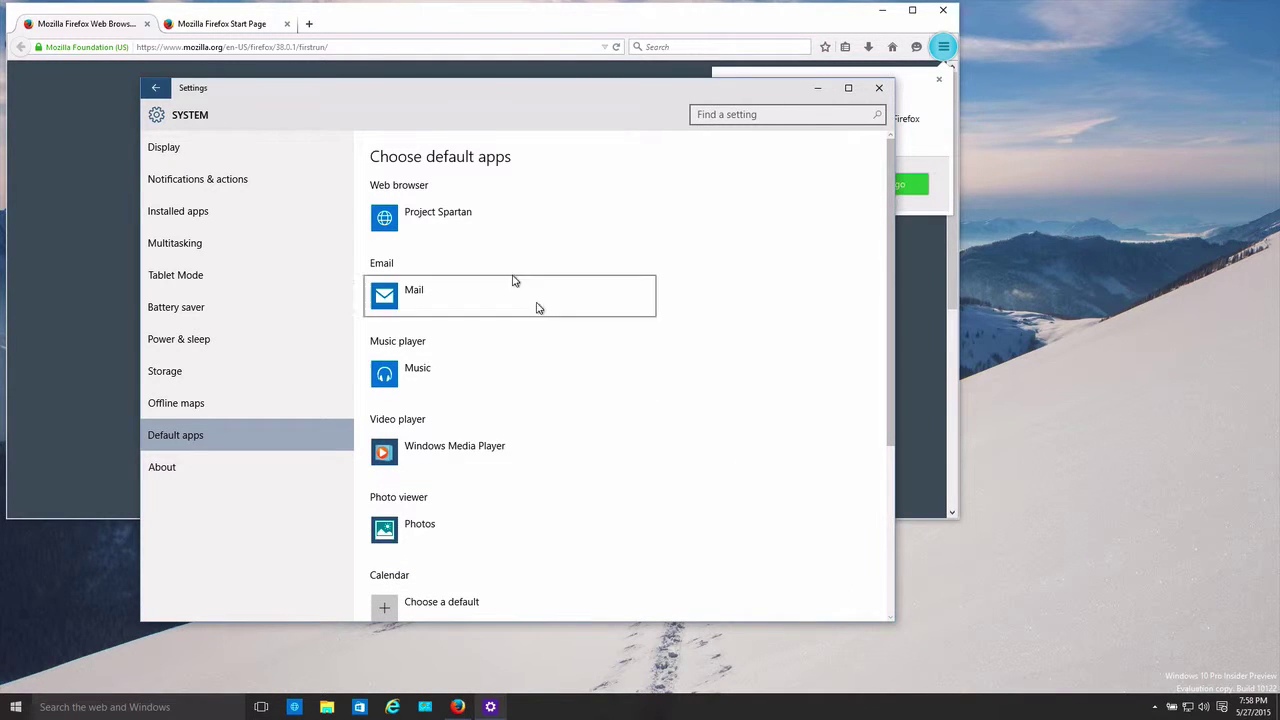
click(478, 216)
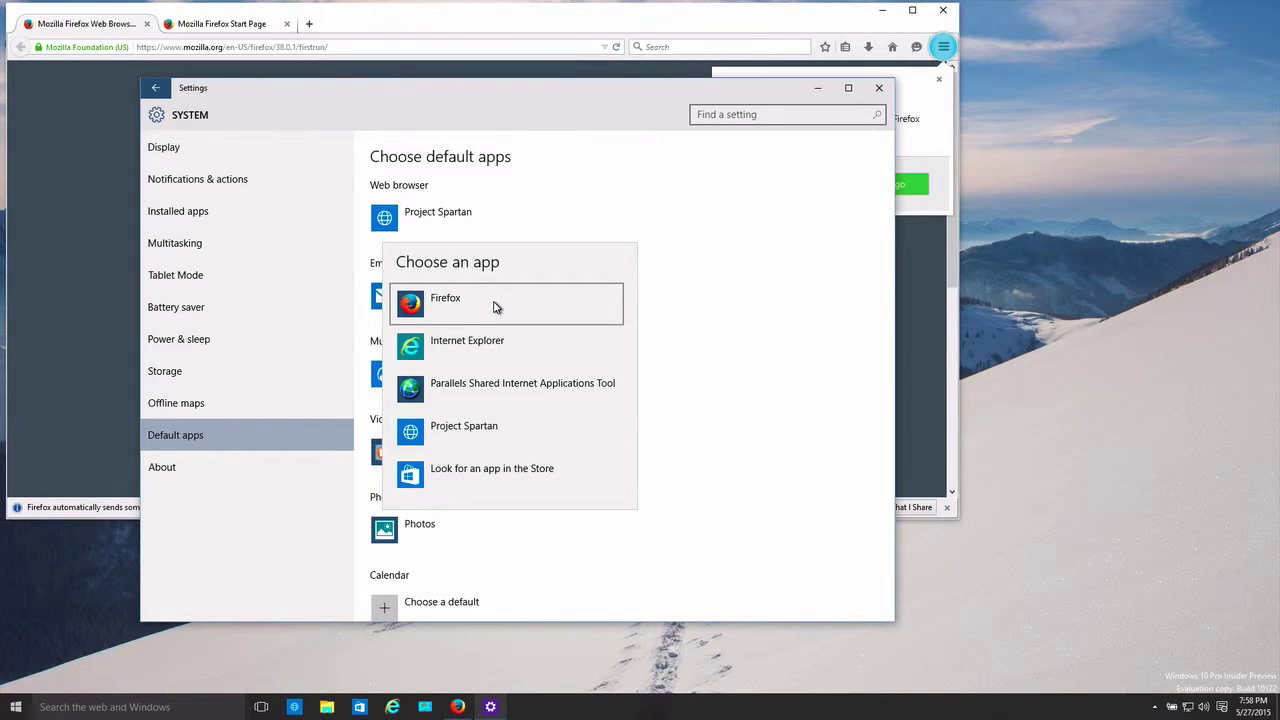
click(493, 307)
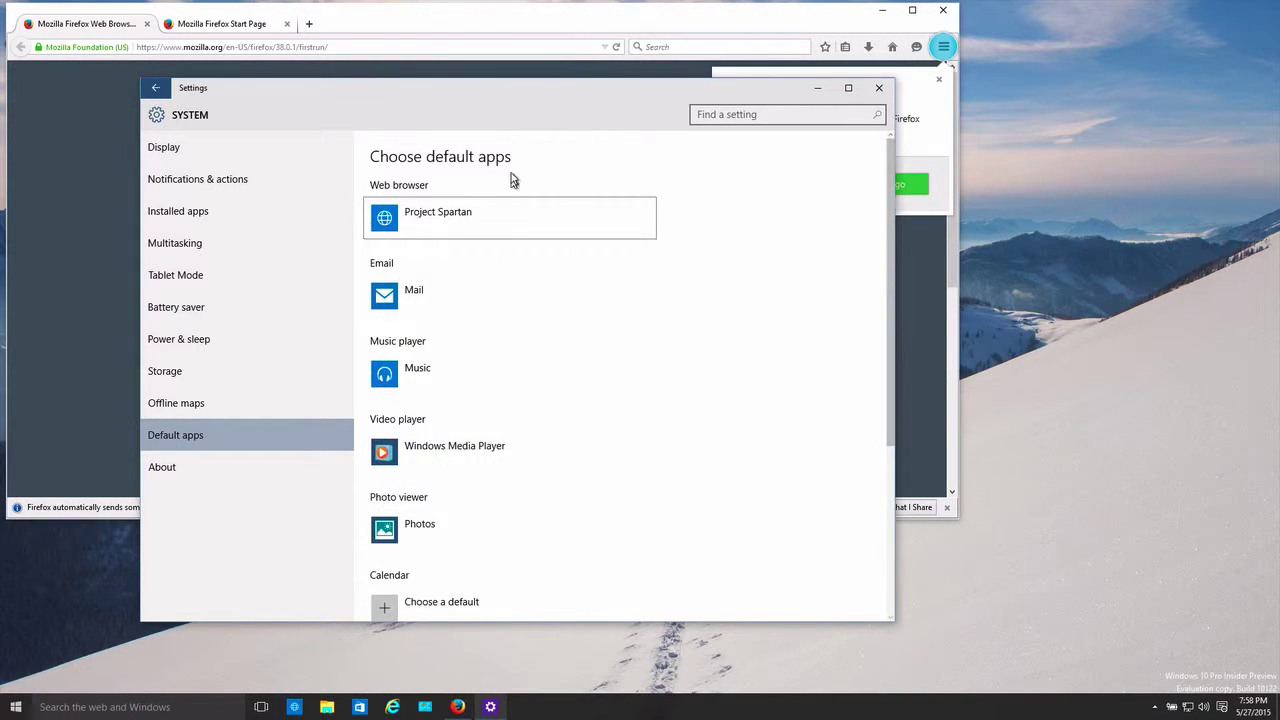
click(818, 91)
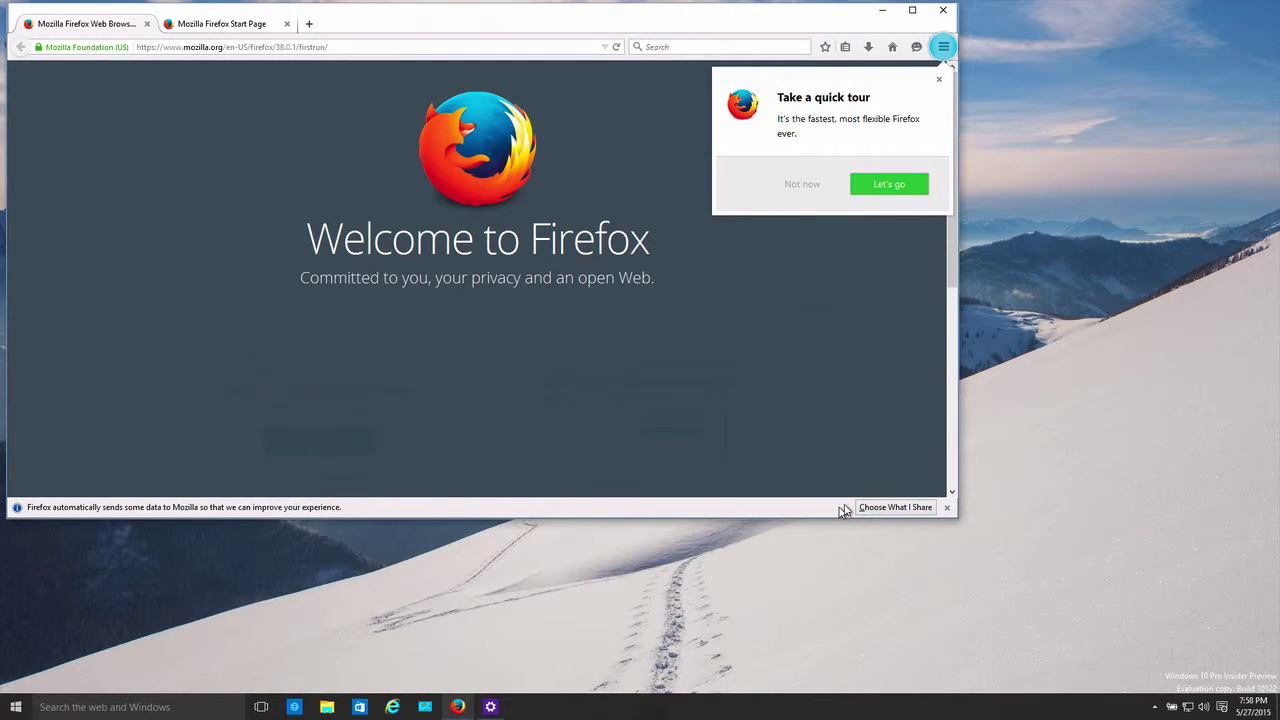
Step: Close the data-sharing bar and step through the Hello, search and favorite-sites tour to Start browsing
click(946, 510)
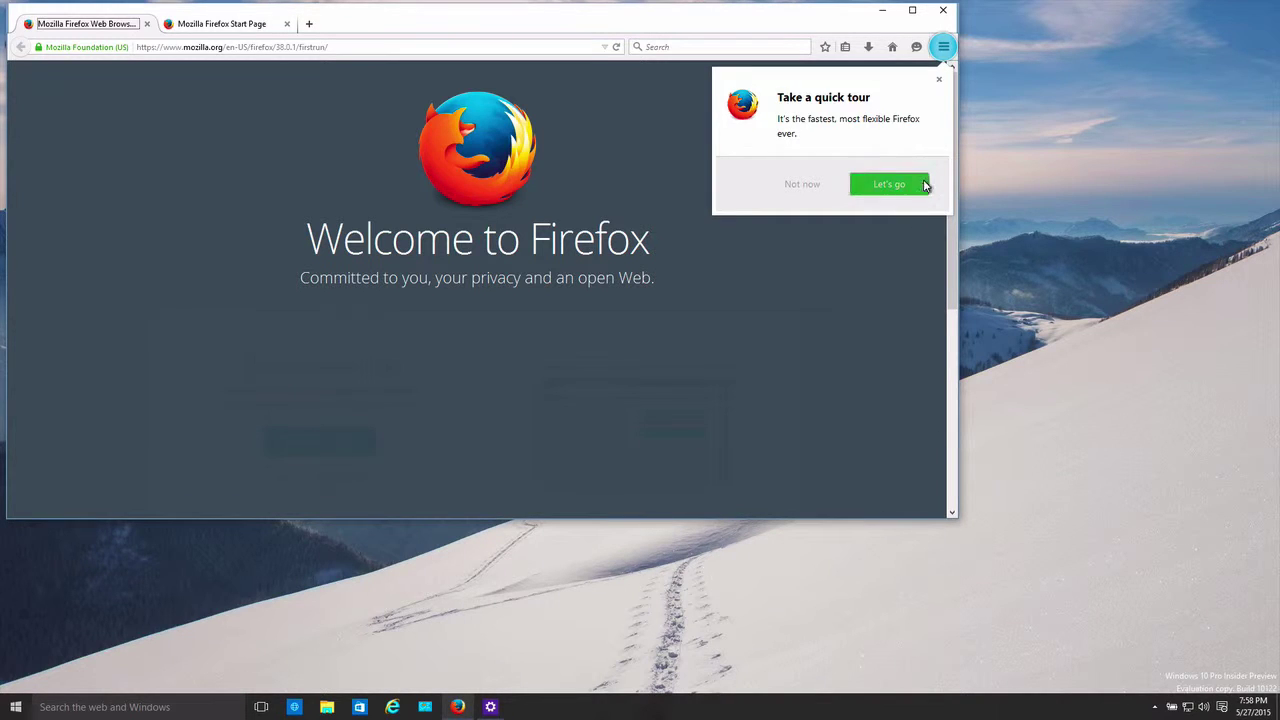
click(911, 184)
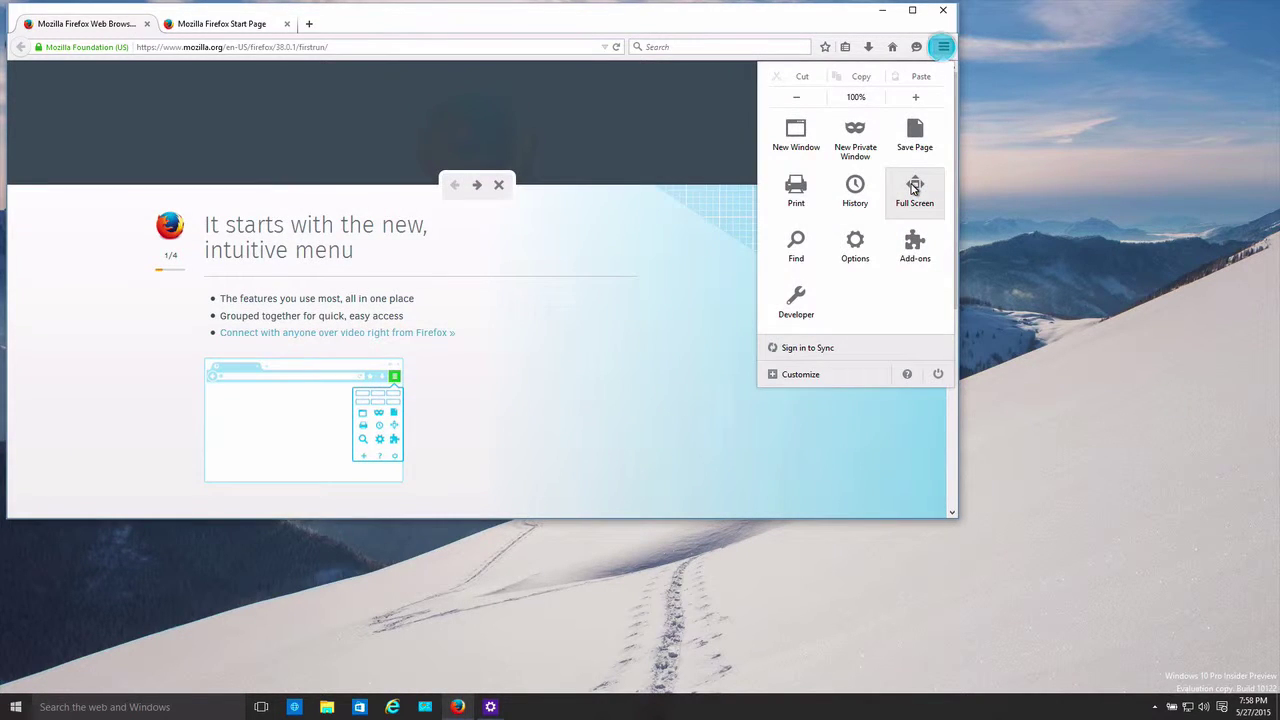
click(474, 188)
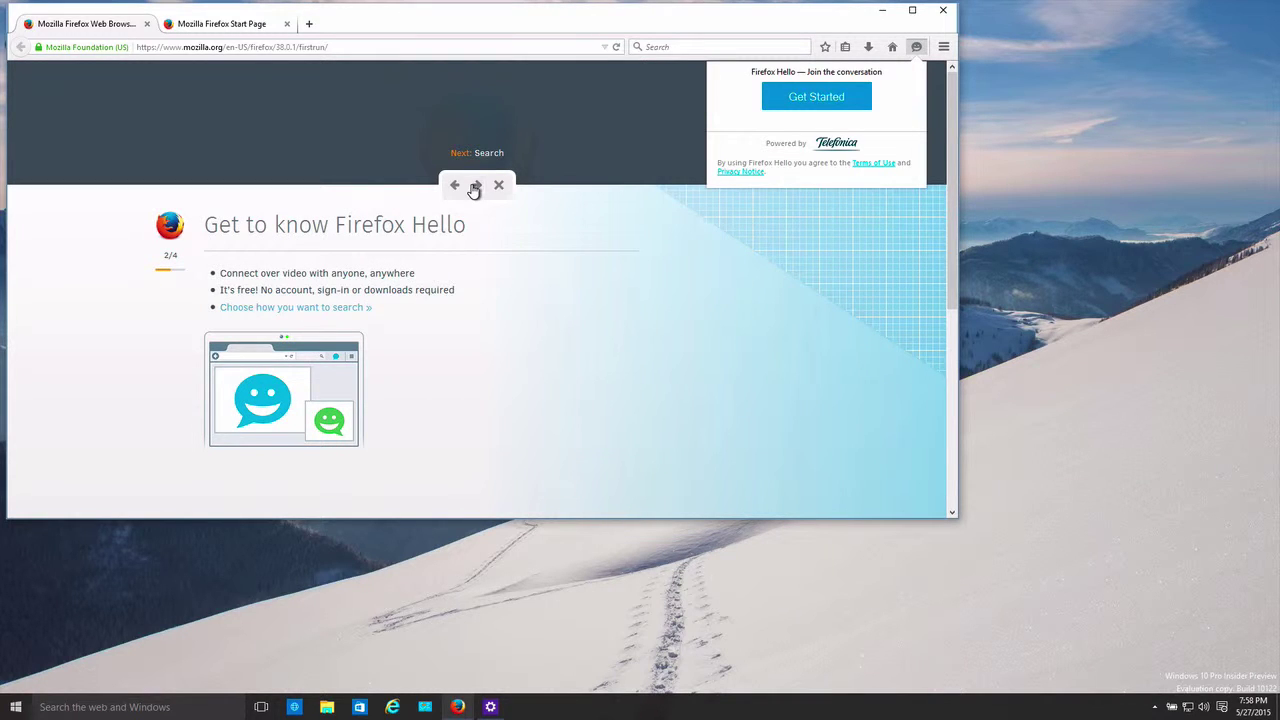
click(474, 188)
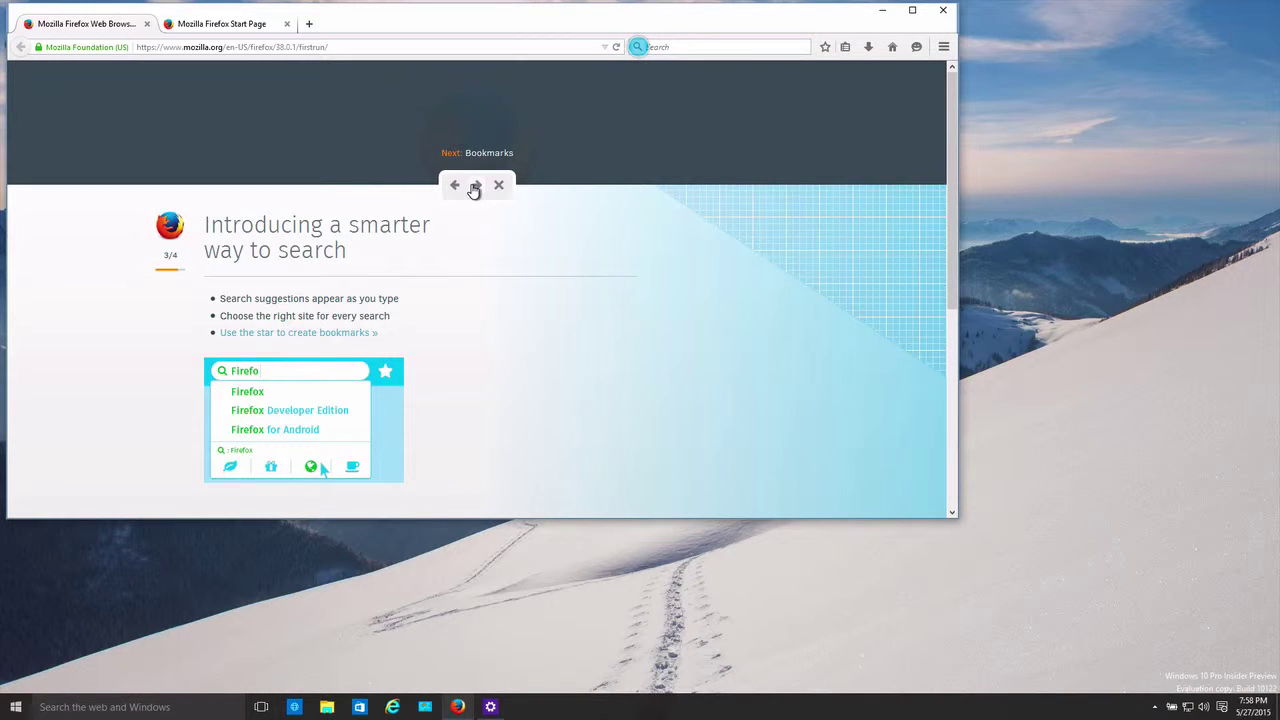
click(474, 188)
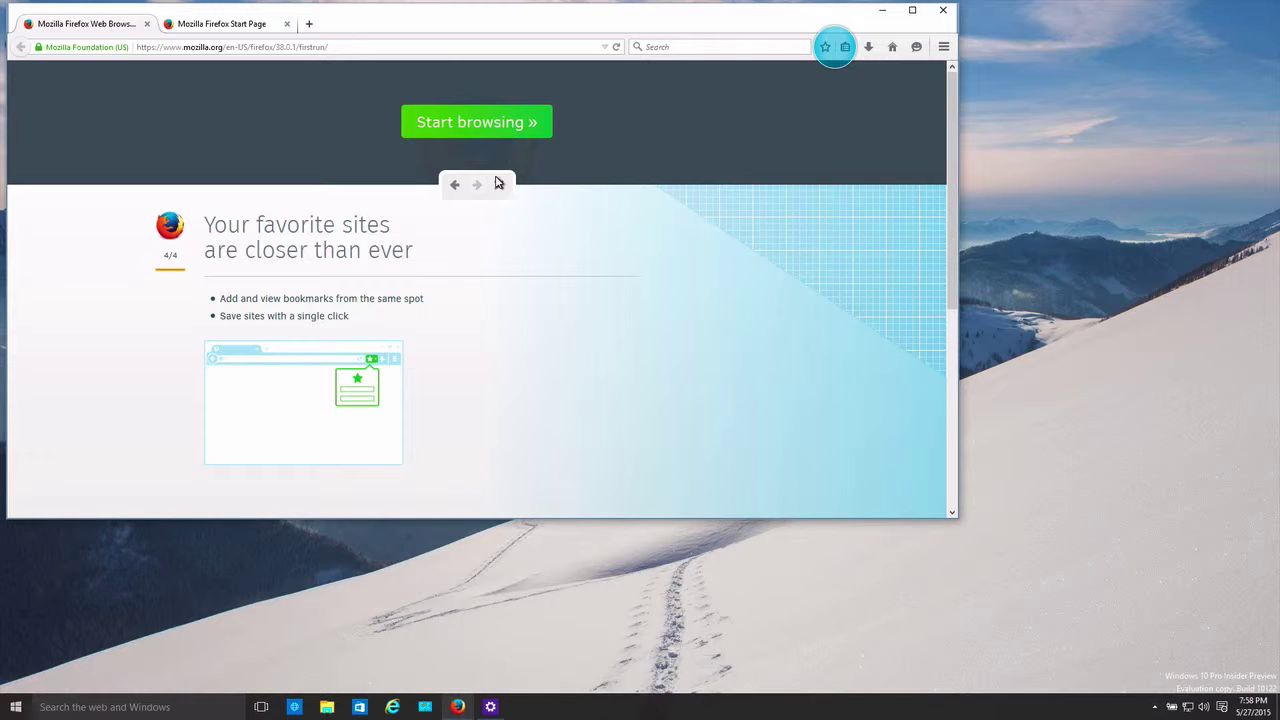
click(493, 125)
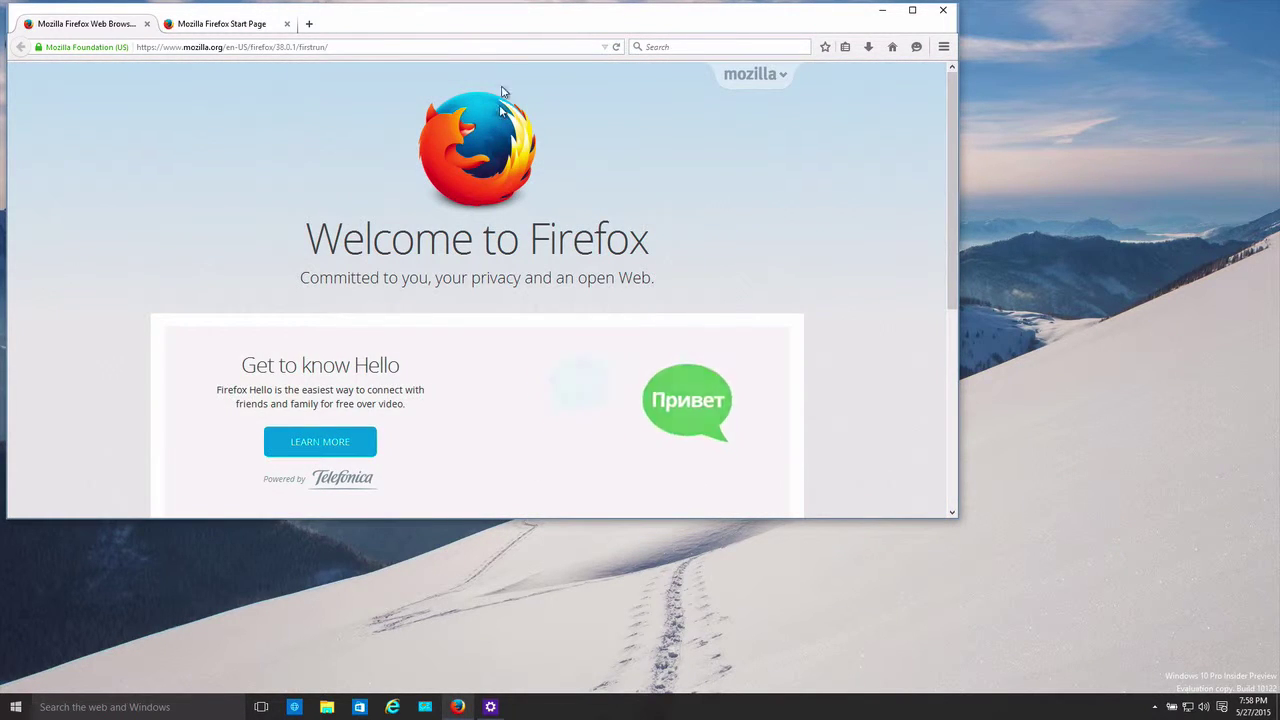
Step: Request Make Default from Firefox Options and bring the Set Default Programs window forward
drag(503, 17, 652, 50)
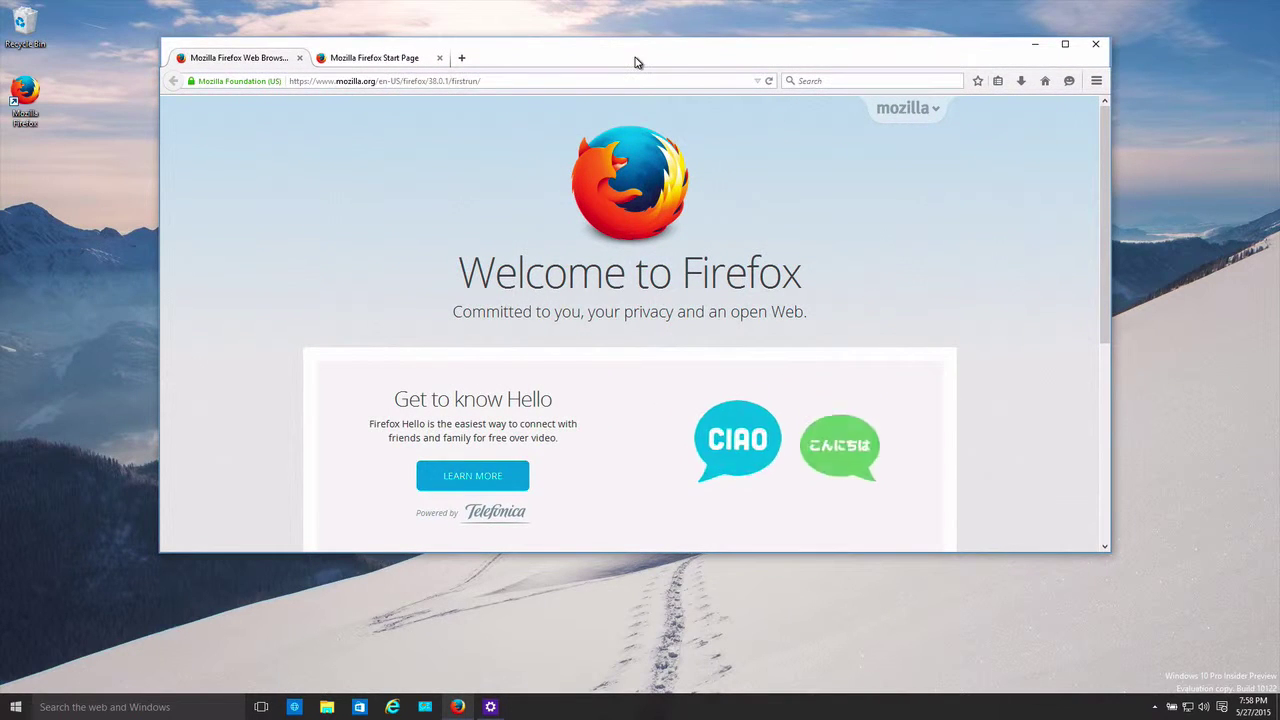
click(1096, 81)
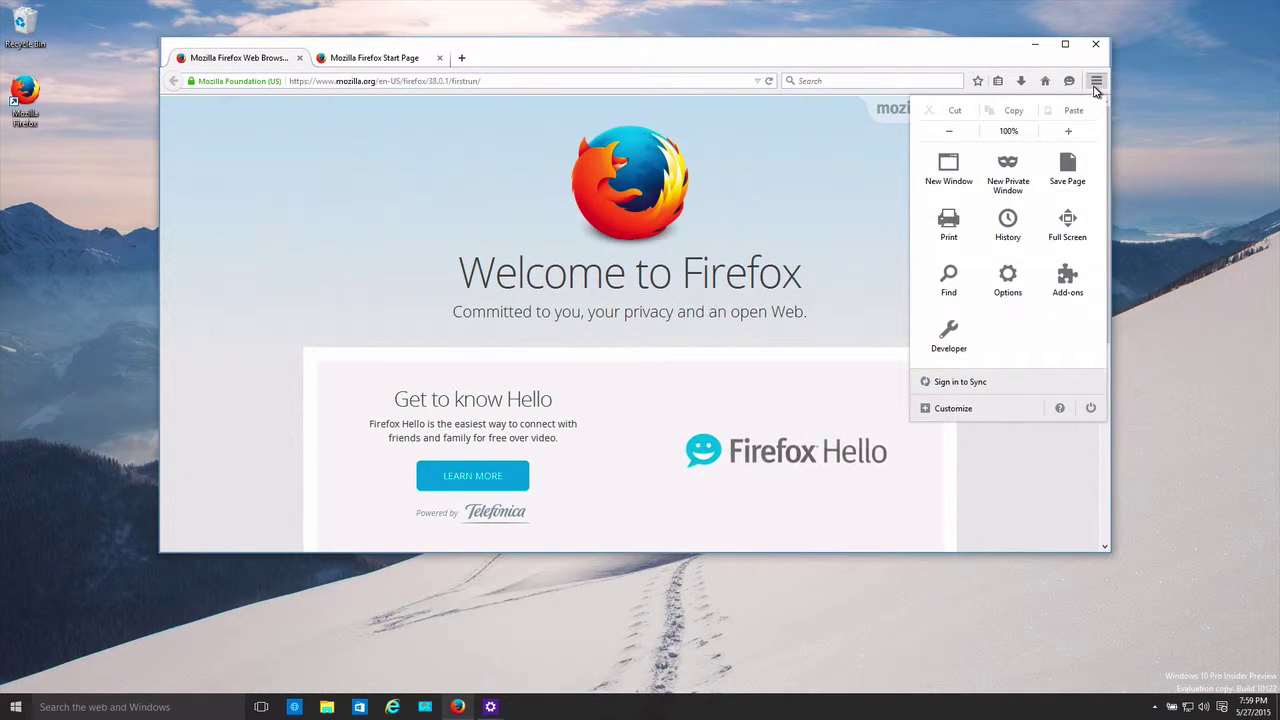
click(1014, 273)
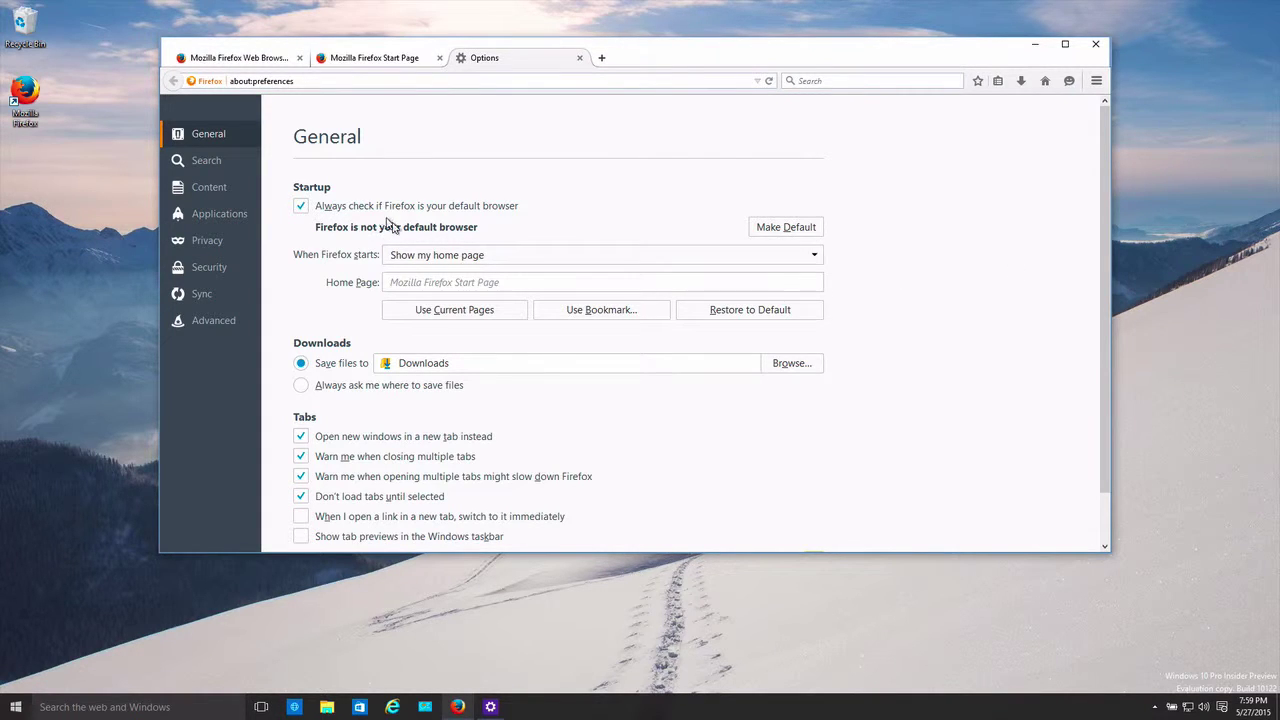
click(800, 230)
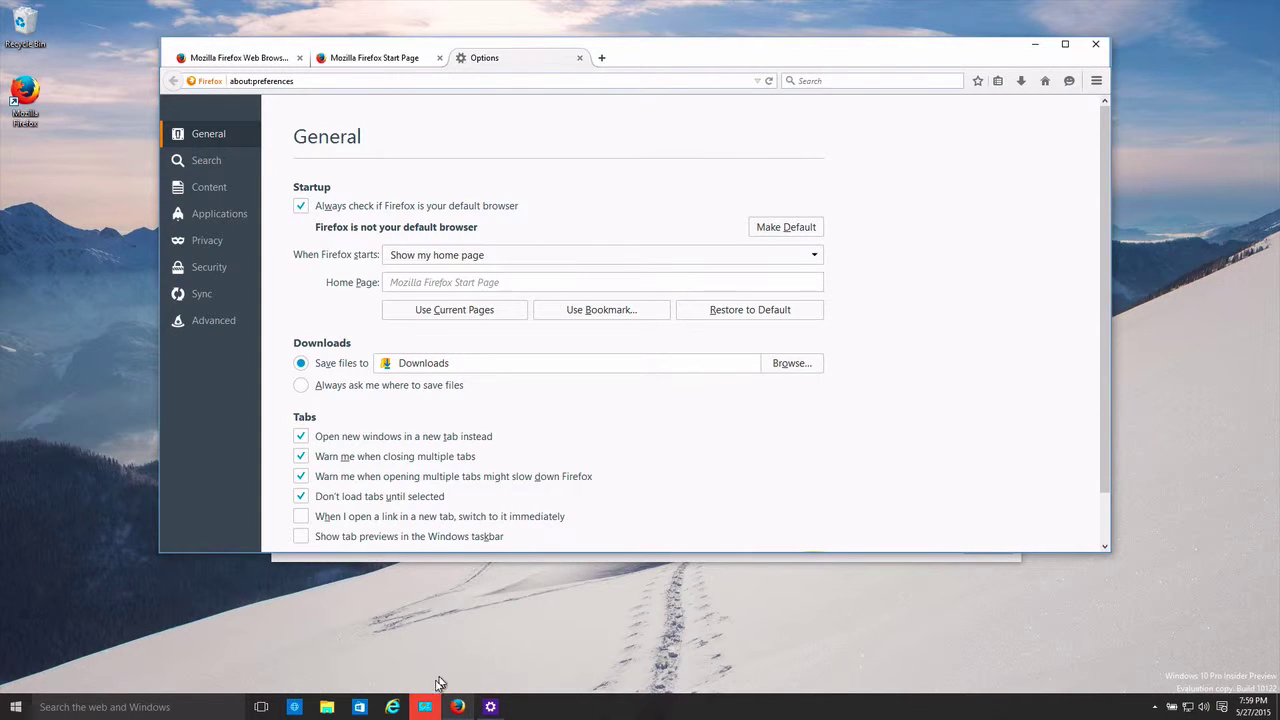
click(425, 708)
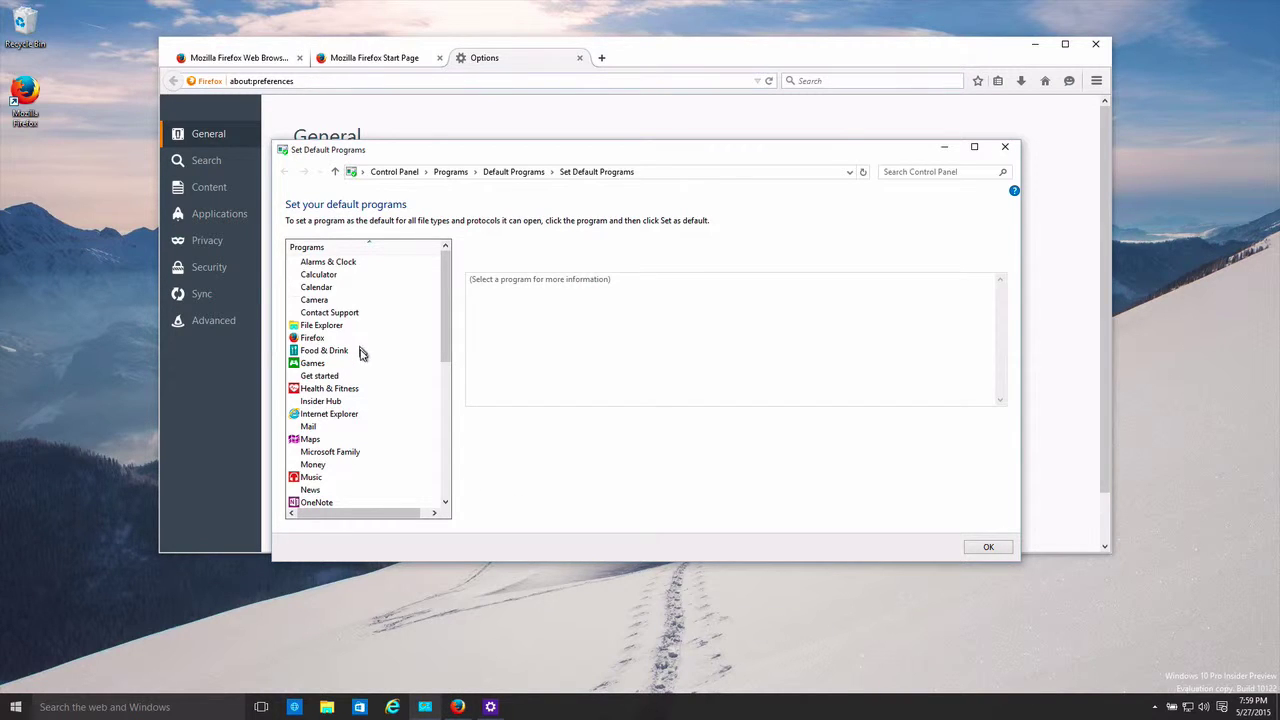
Step: Select Firefox in Set Default Programs, then close that window without changes
click(311, 340)
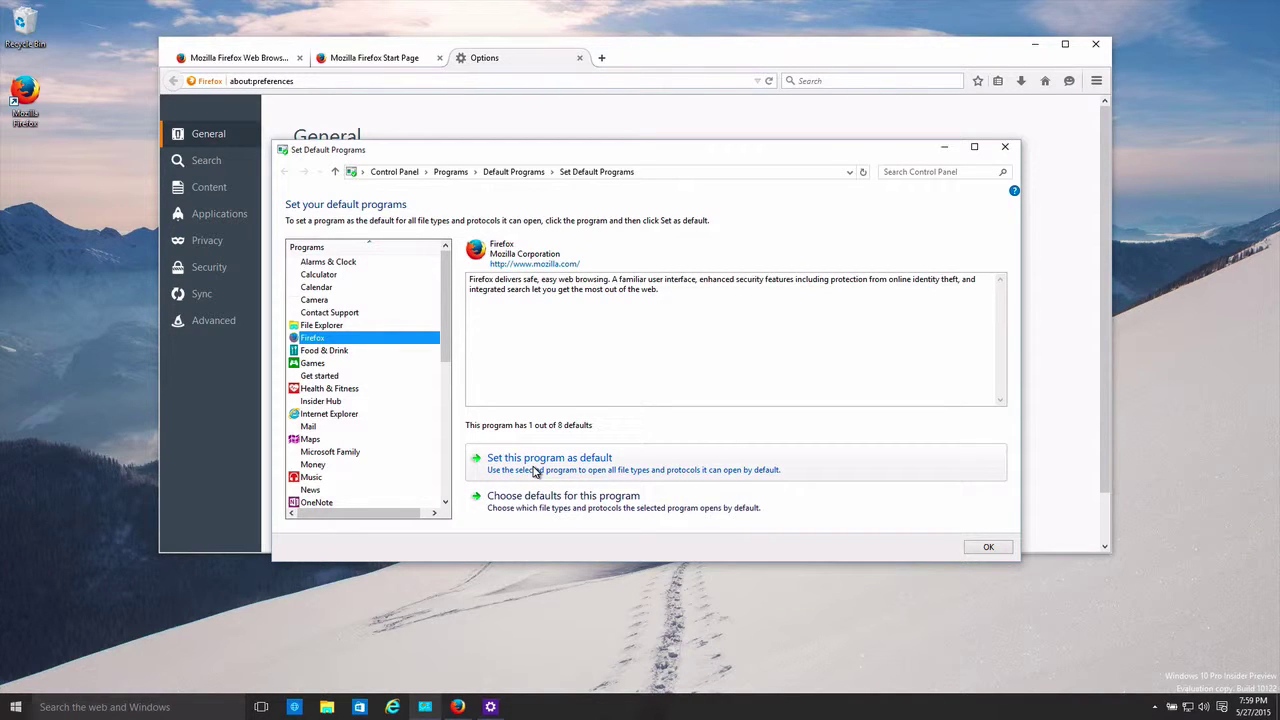
click(1006, 149)
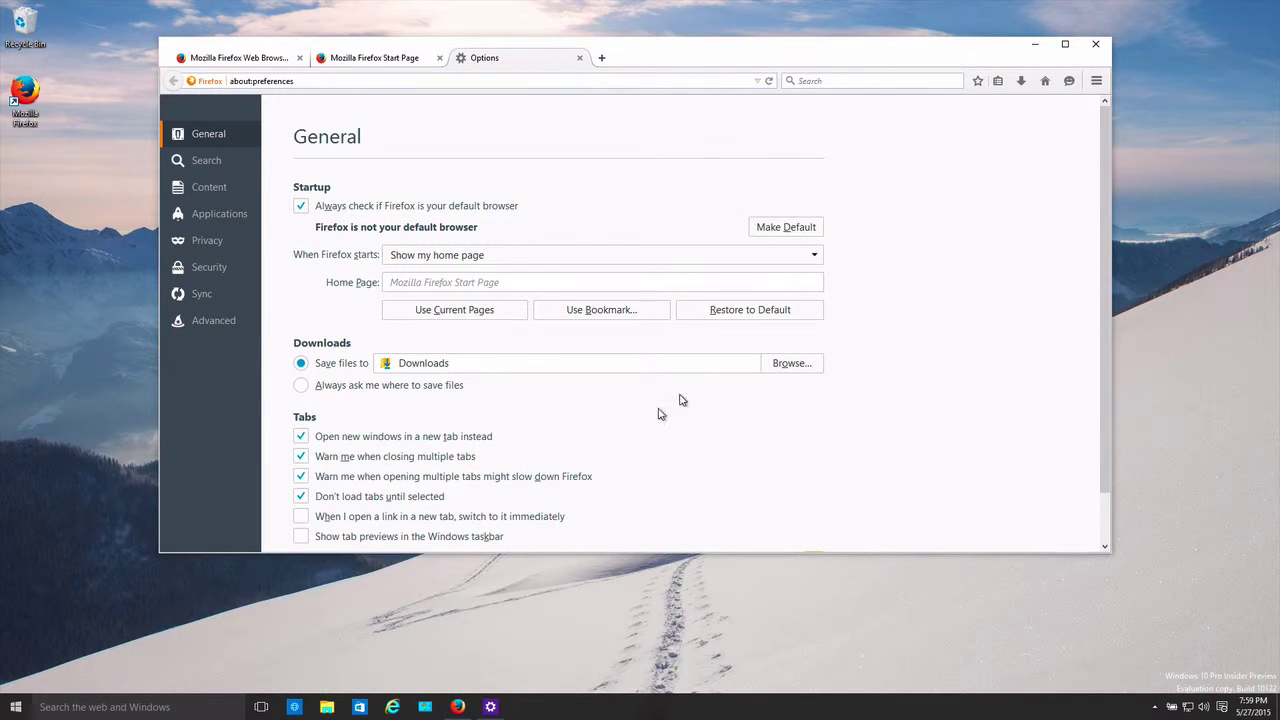
Step: In Default apps, switch the Web browser from Project Spartan to Firefox
click(490, 707)
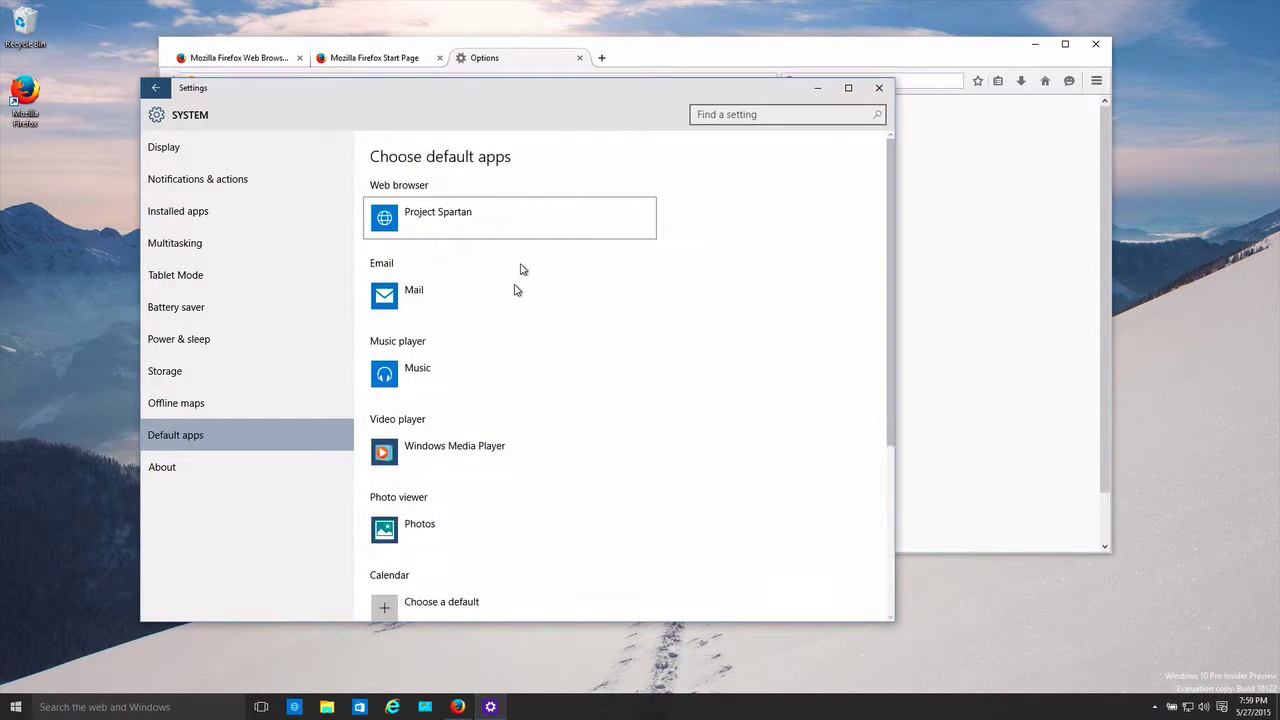
click(531, 222)
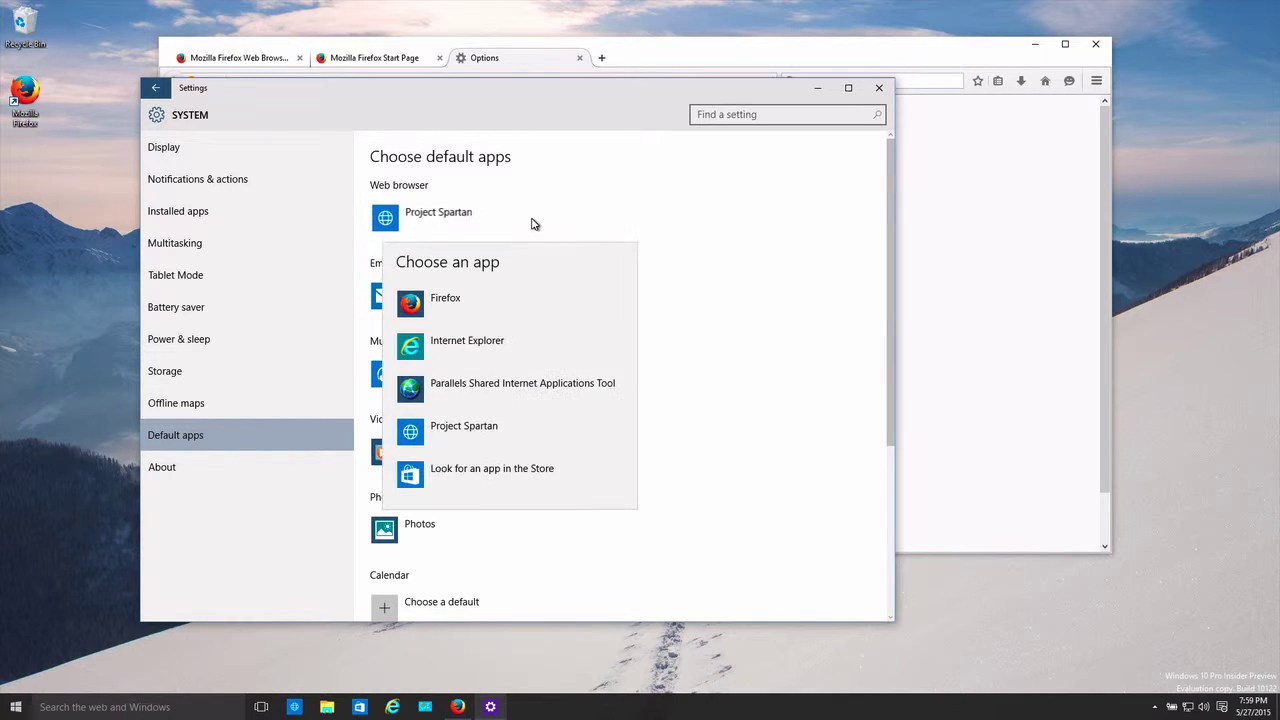
click(530, 306)
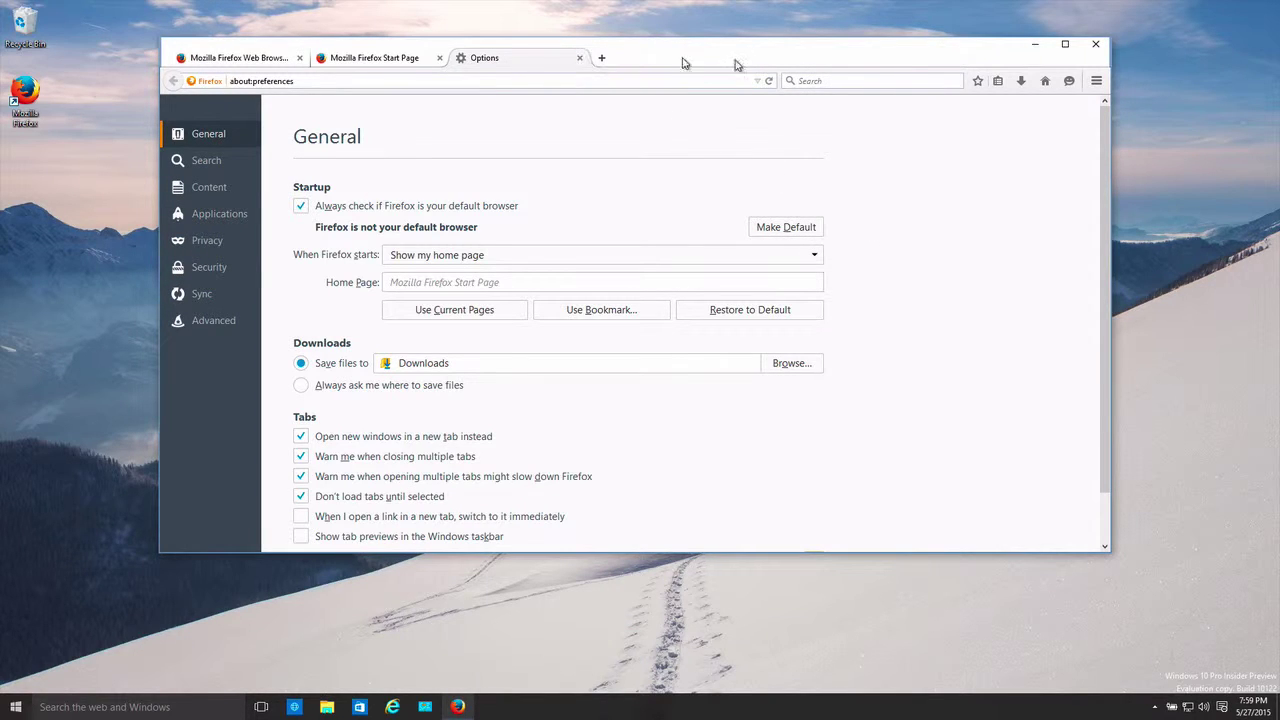
click(769, 83)
click(580, 59)
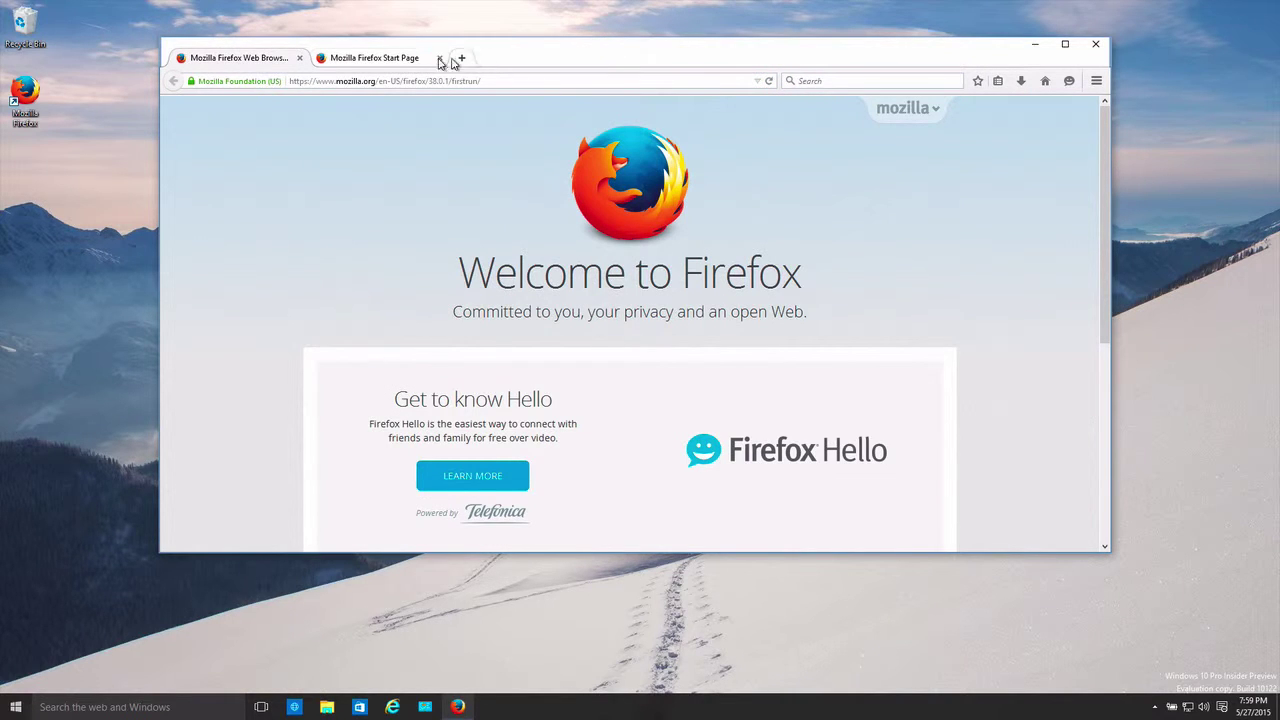
click(1097, 81)
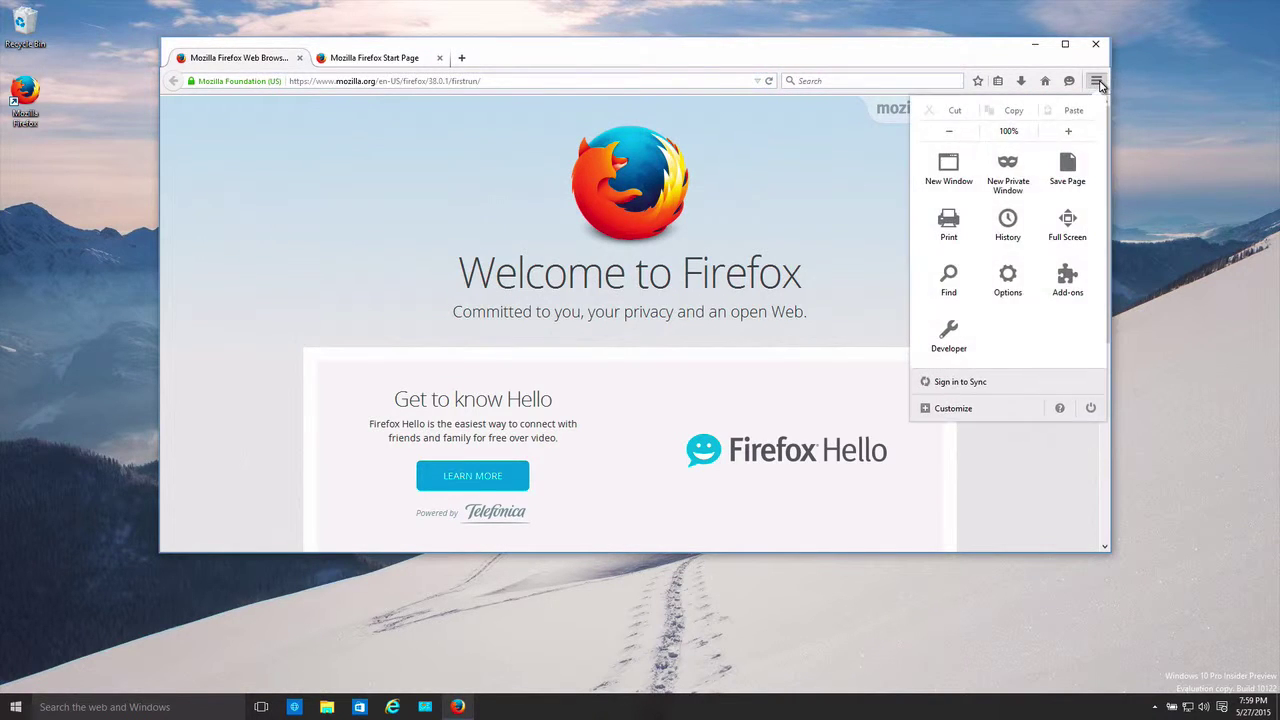
click(1004, 290)
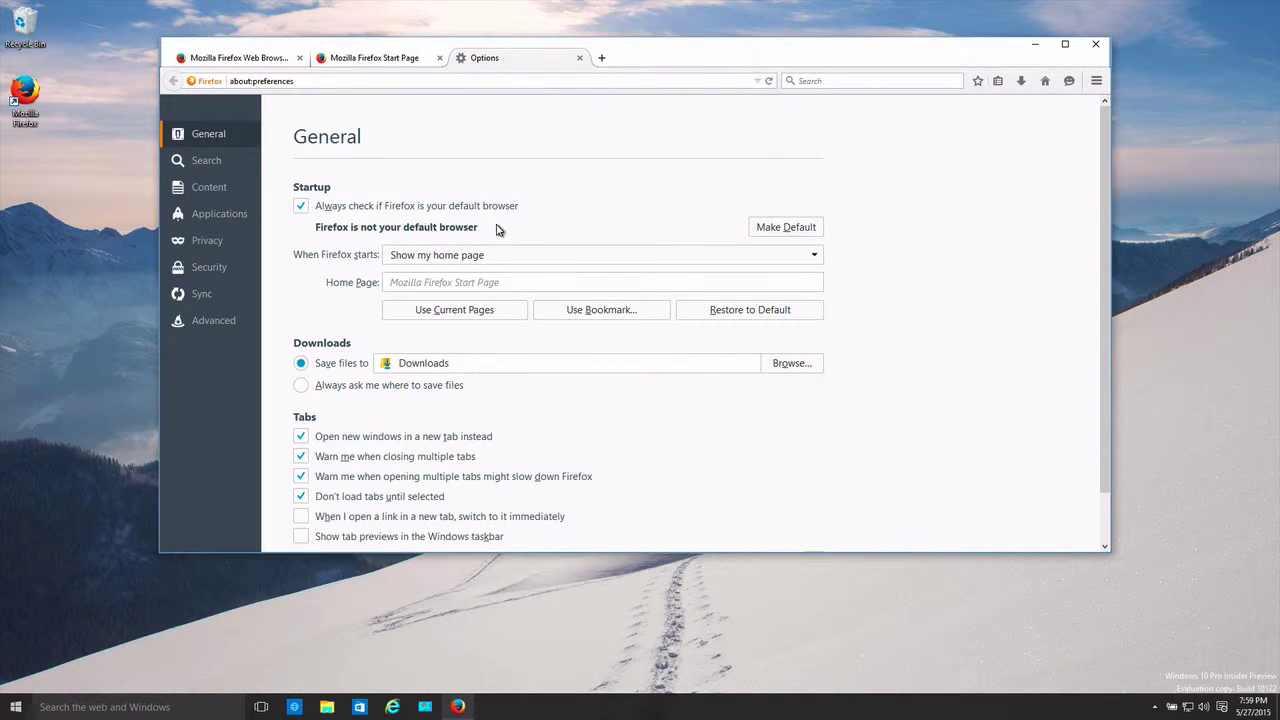
click(815, 228)
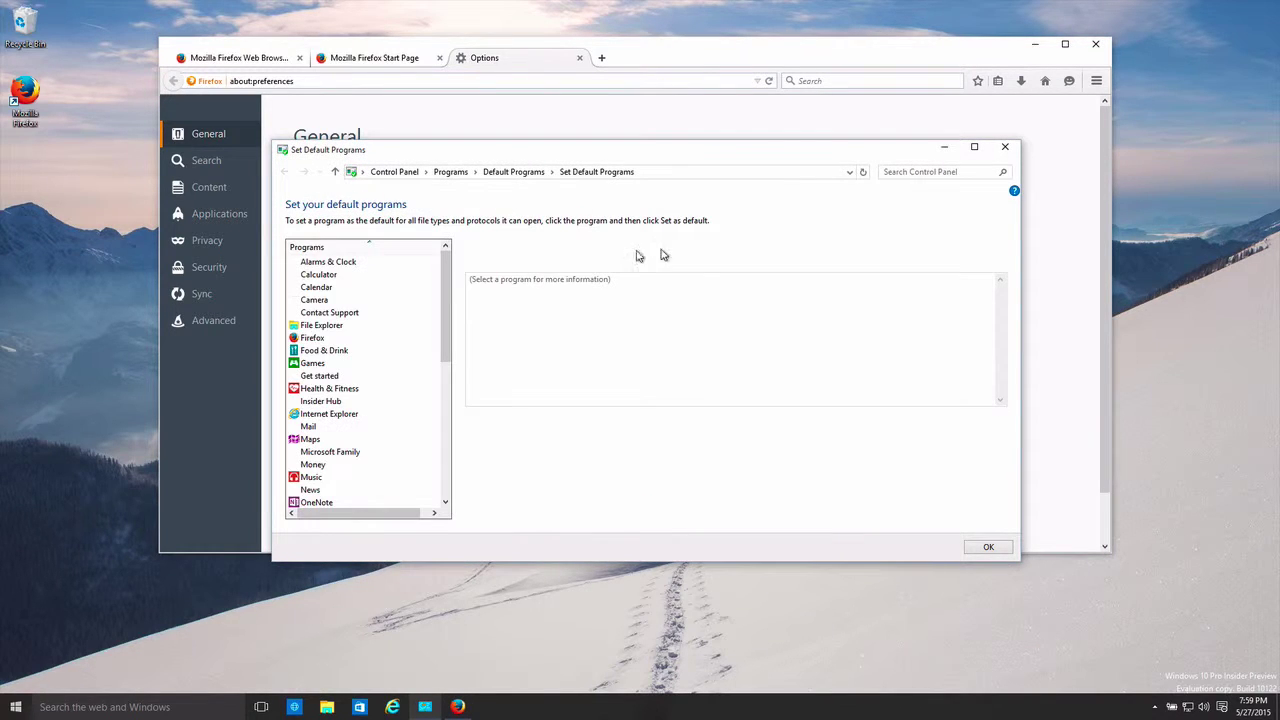
click(354, 341)
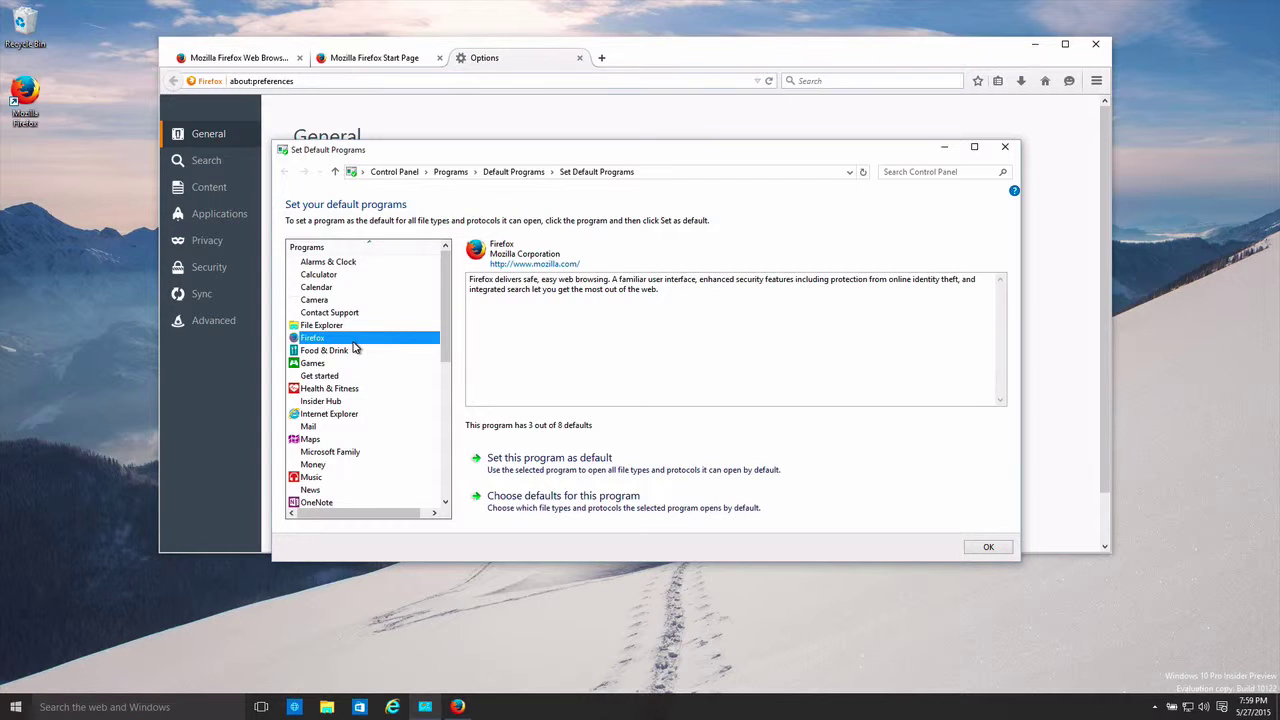
click(1005, 148)
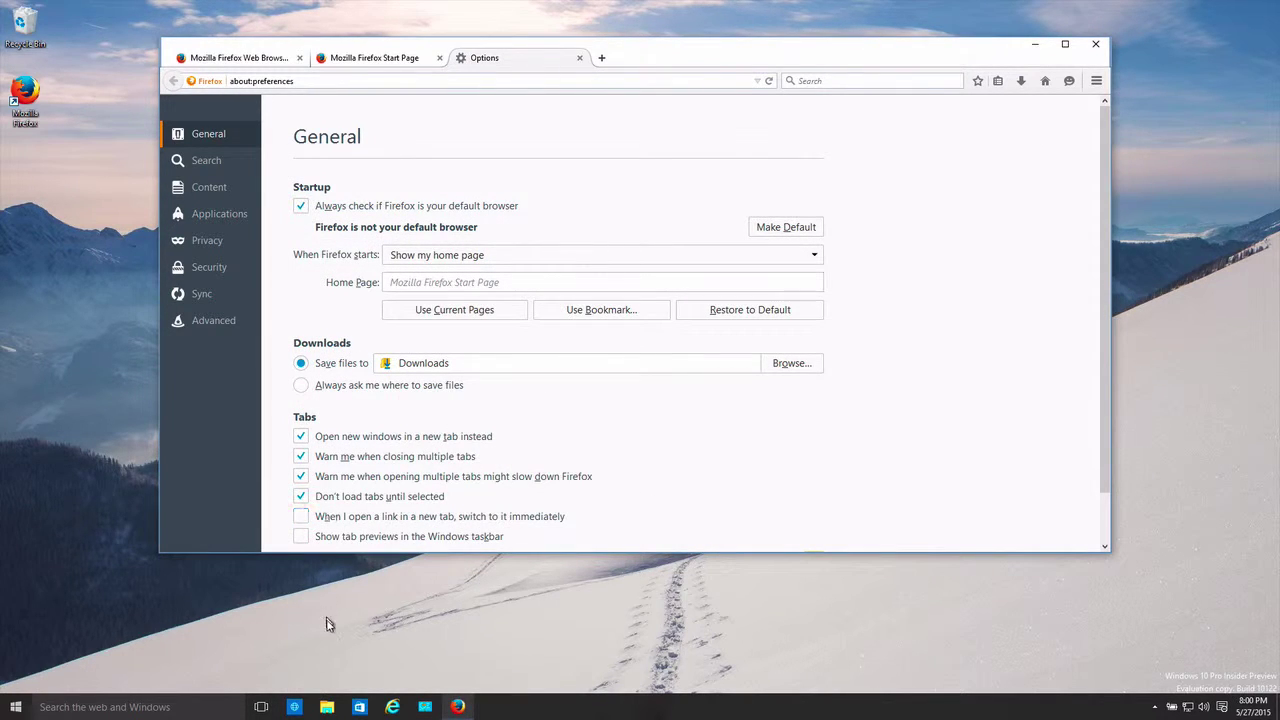
Step: Run a taskbar search for 'pizza' so the Bing results open in a Firefox tab
click(207, 700)
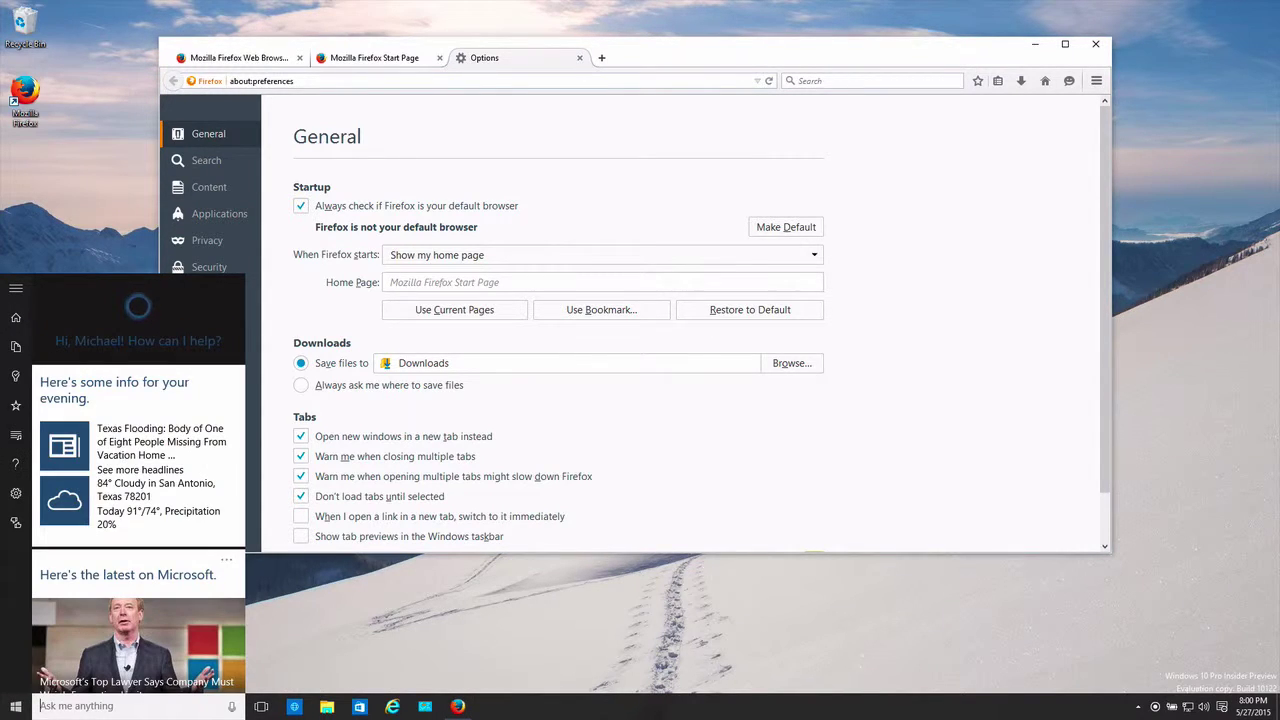
text(pizza)
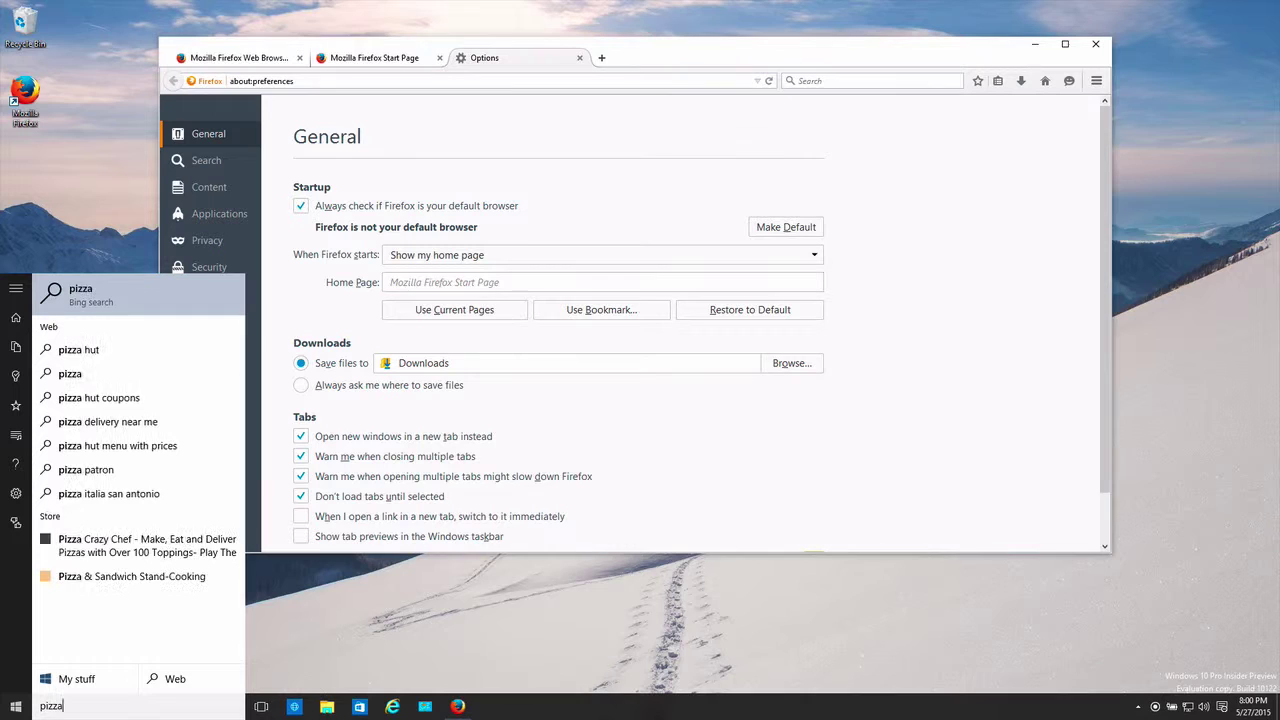
key(Return)
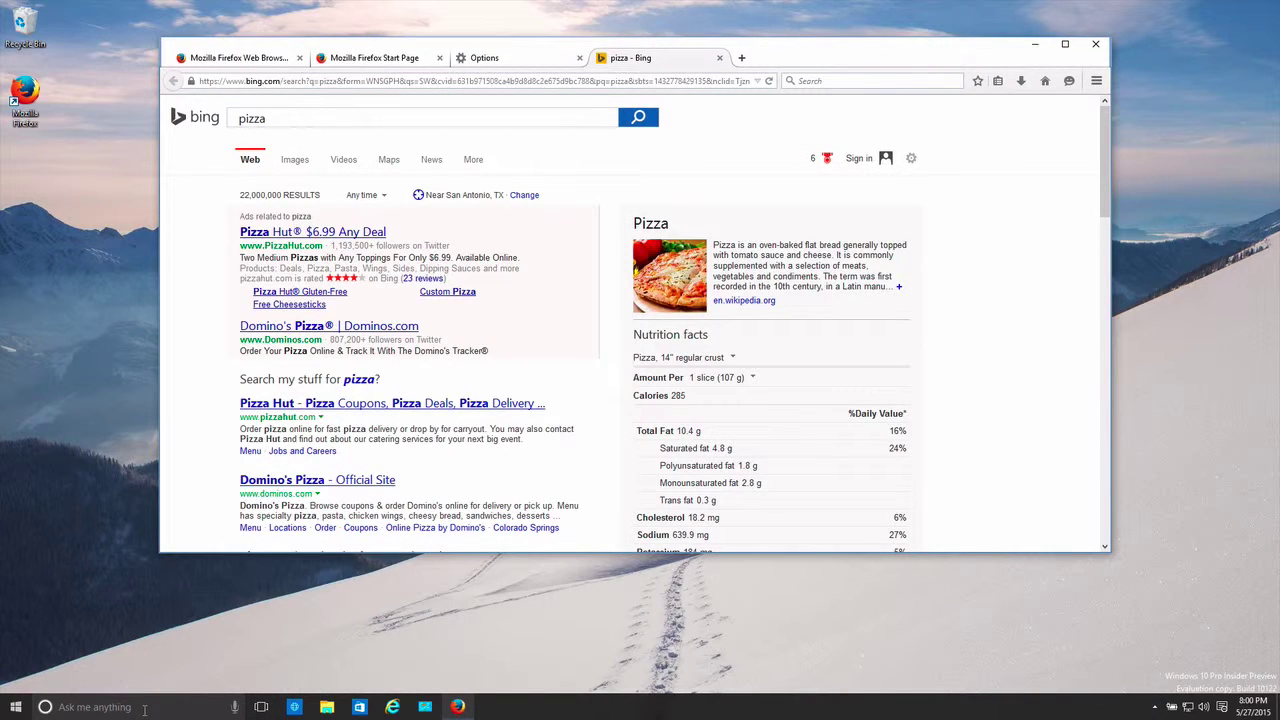
click(16, 707)
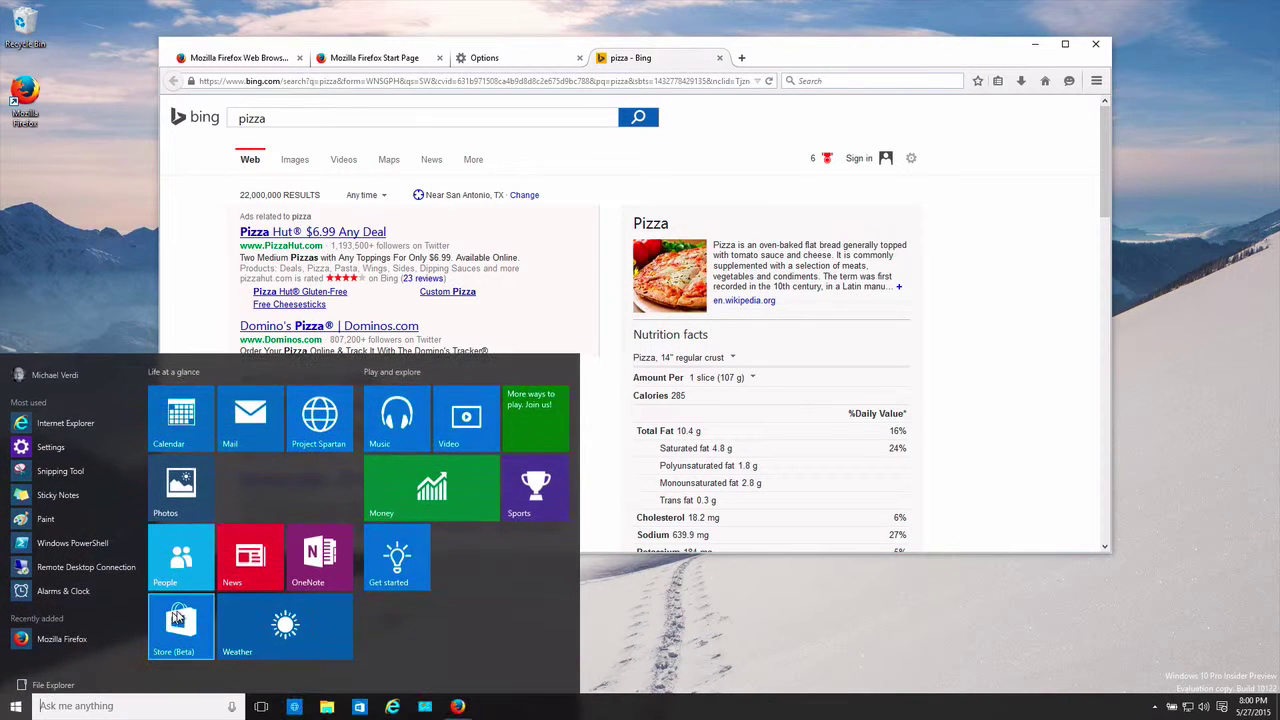
Step: Open the FIFA officials story in News and follow its 'arrested on corruption charges' link
click(245, 554)
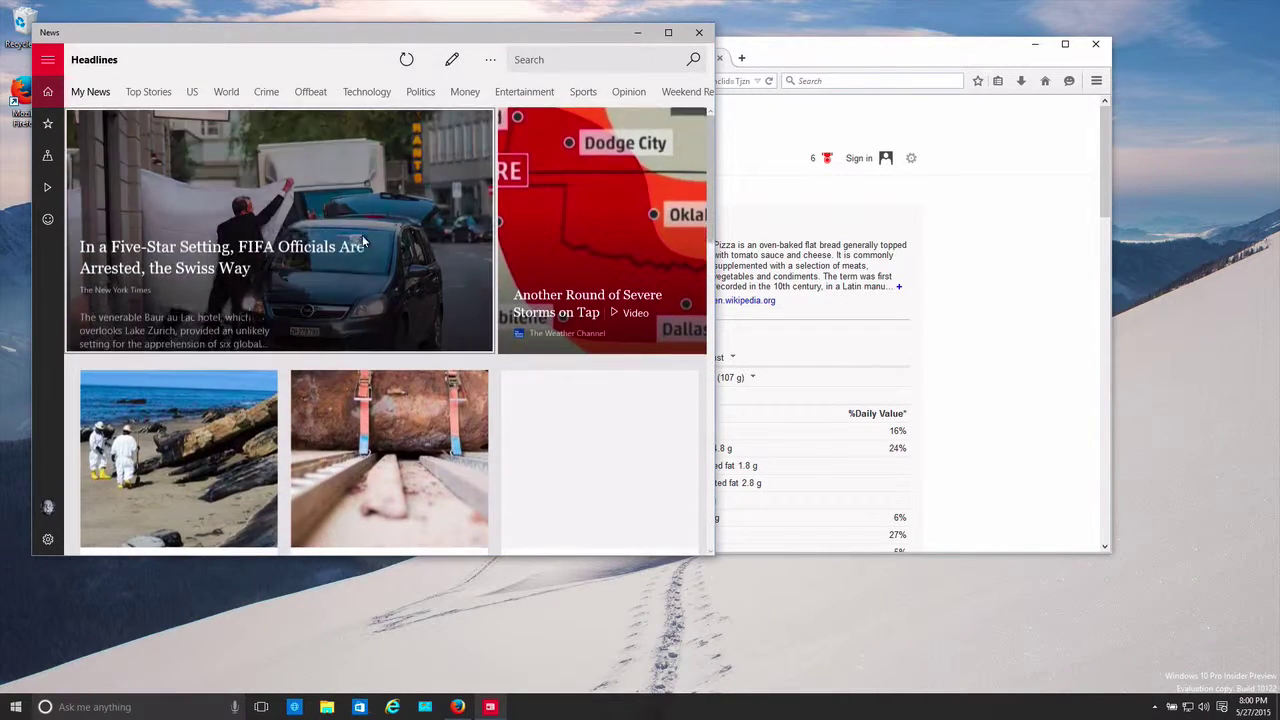
click(363, 241)
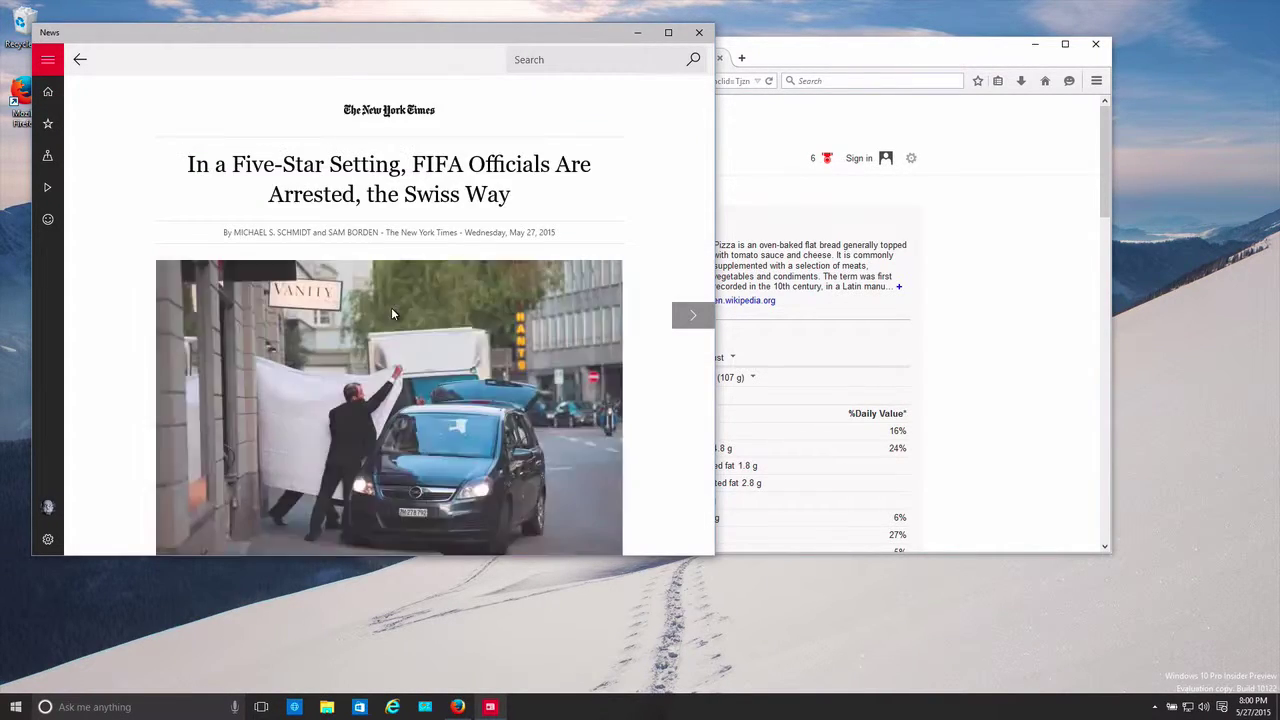
scroll(392, 314, down, 10)
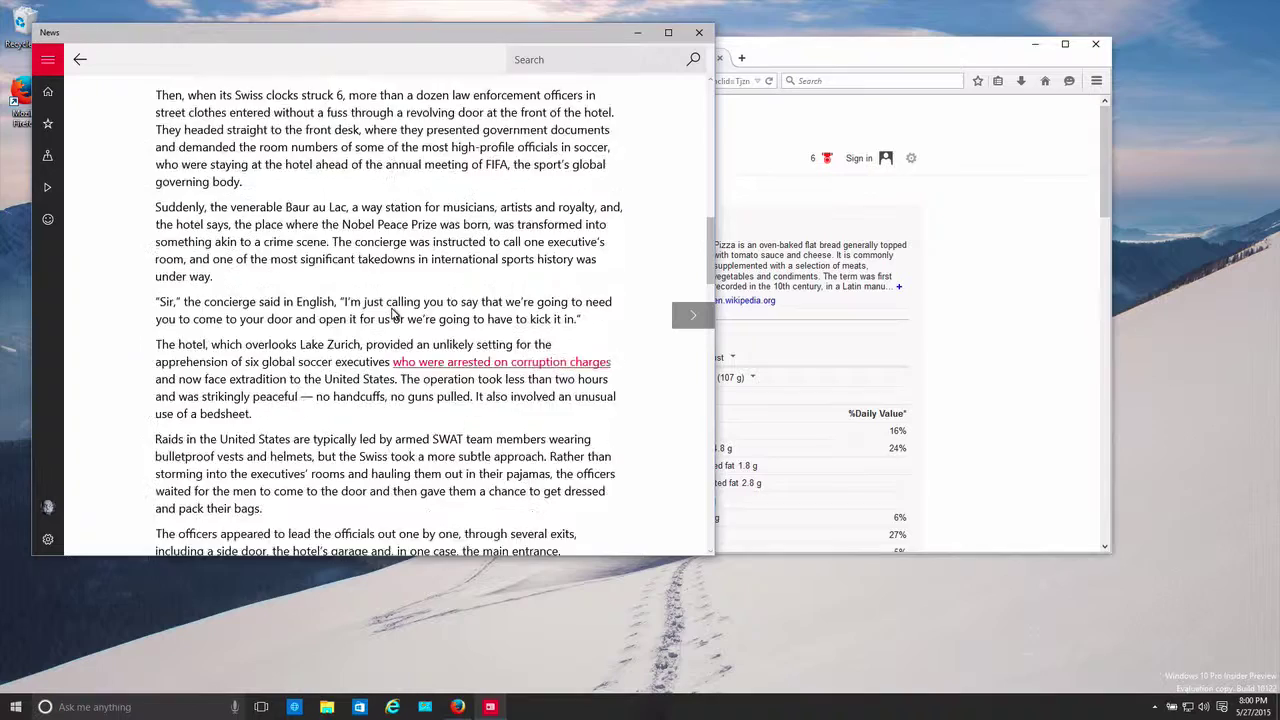
scroll(393, 314, down, 3)
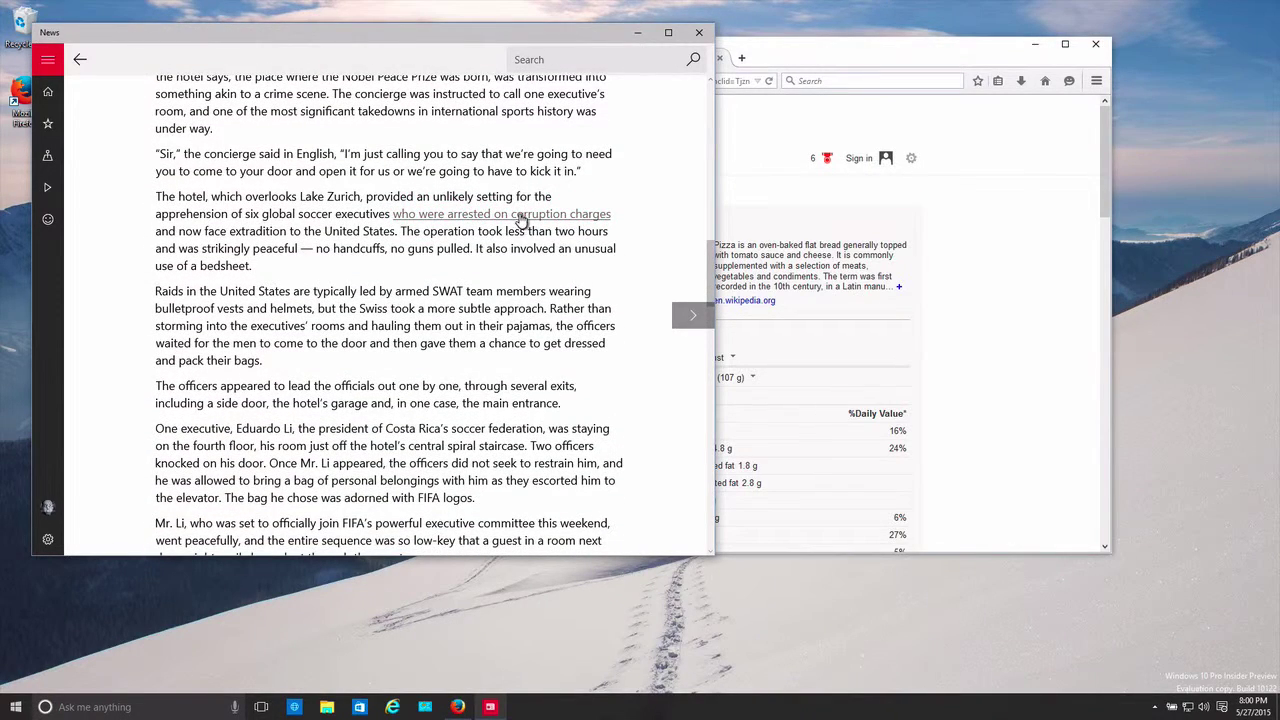
click(520, 218)
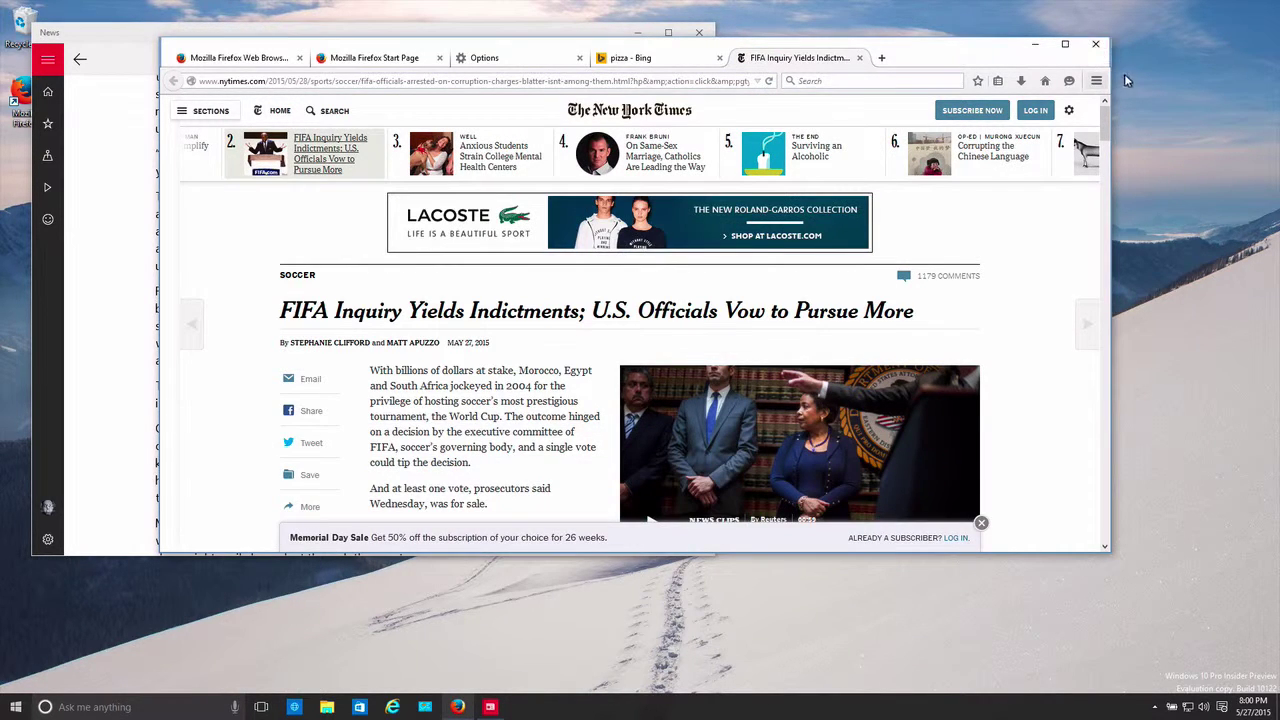
Step: Close Firefox with all five tabs, confirming Close tabs, and relaunch it from the taskbar
click(1097, 46)
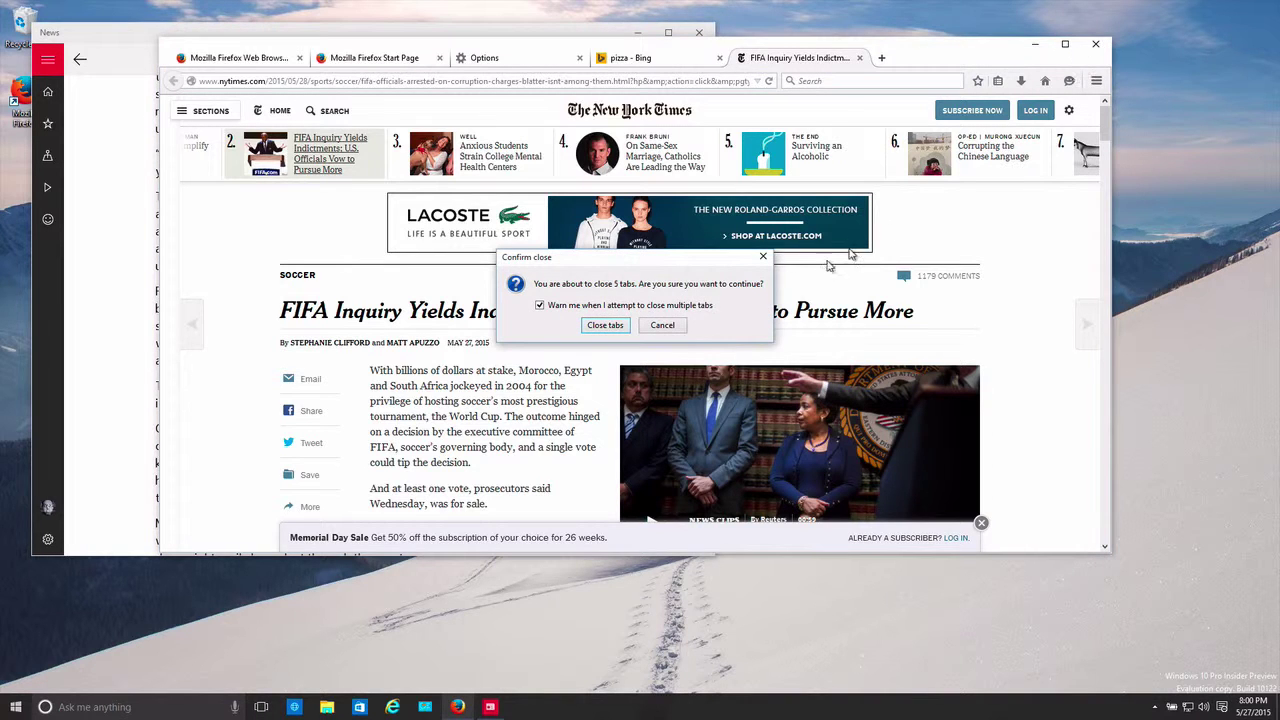
click(604, 325)
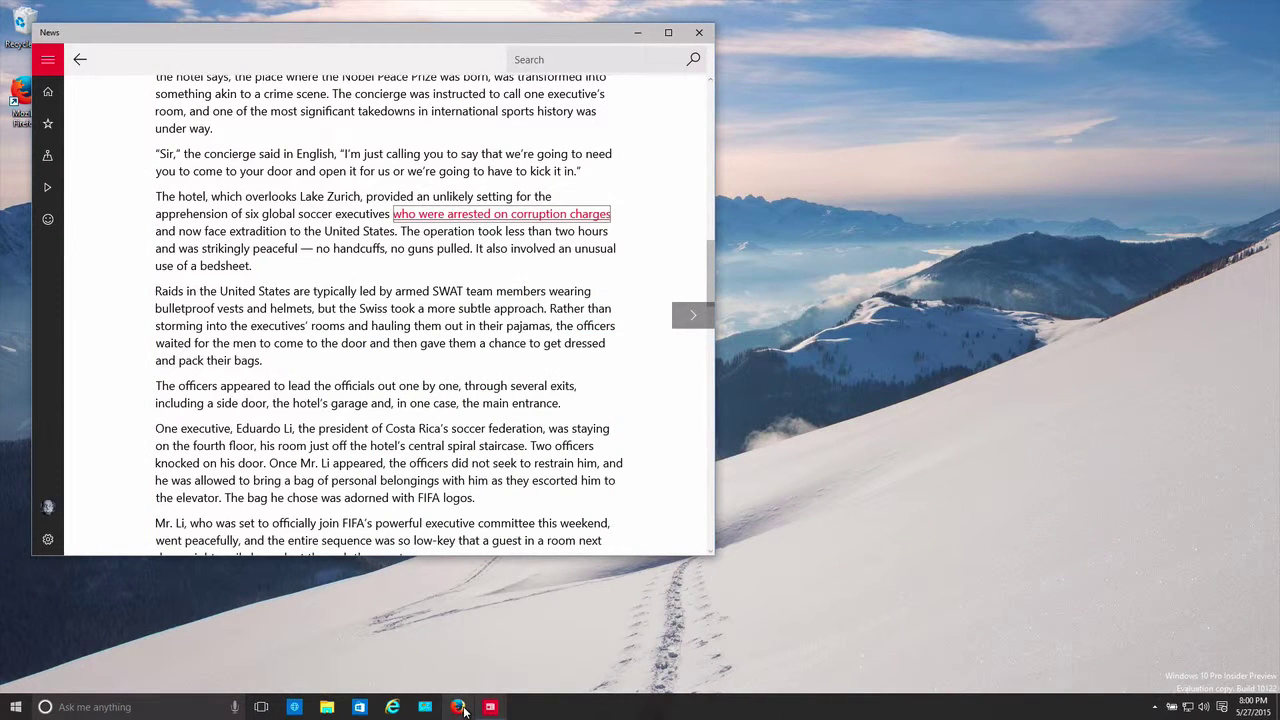
click(459, 707)
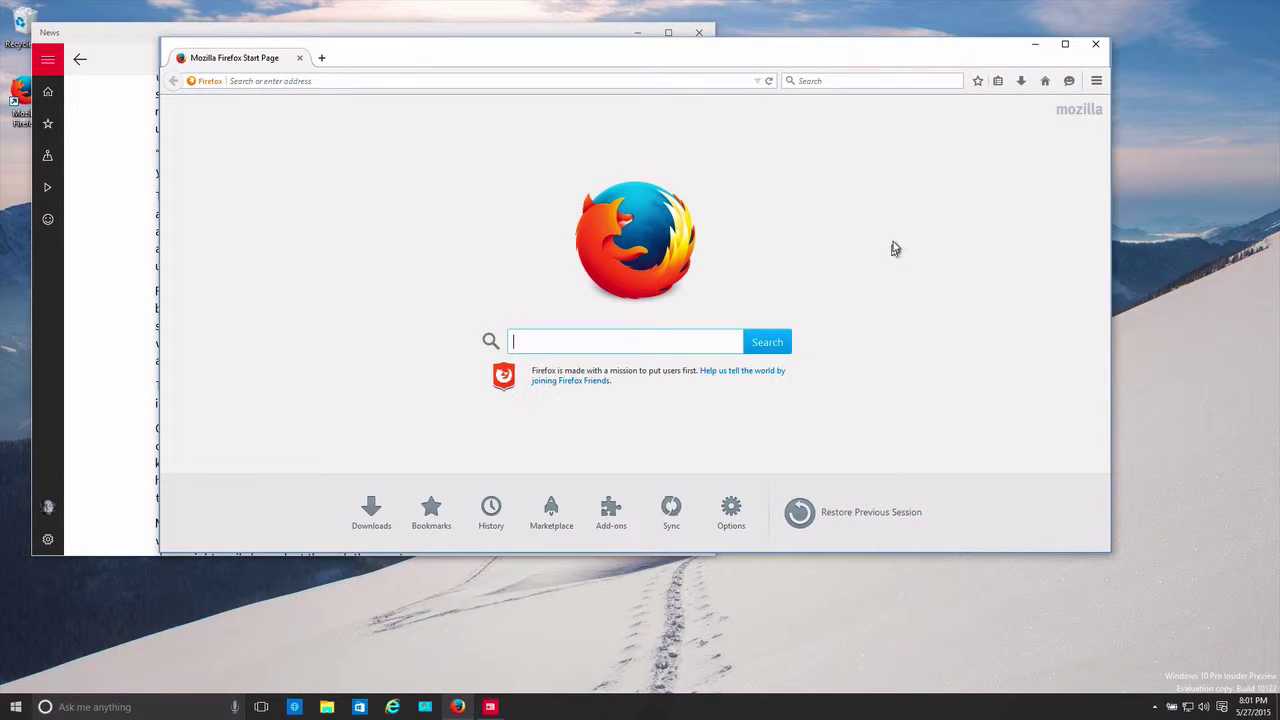
Step: Open Firefox Options in a new tab, whose General section says Firefox isn't the default browser
click(740, 530)
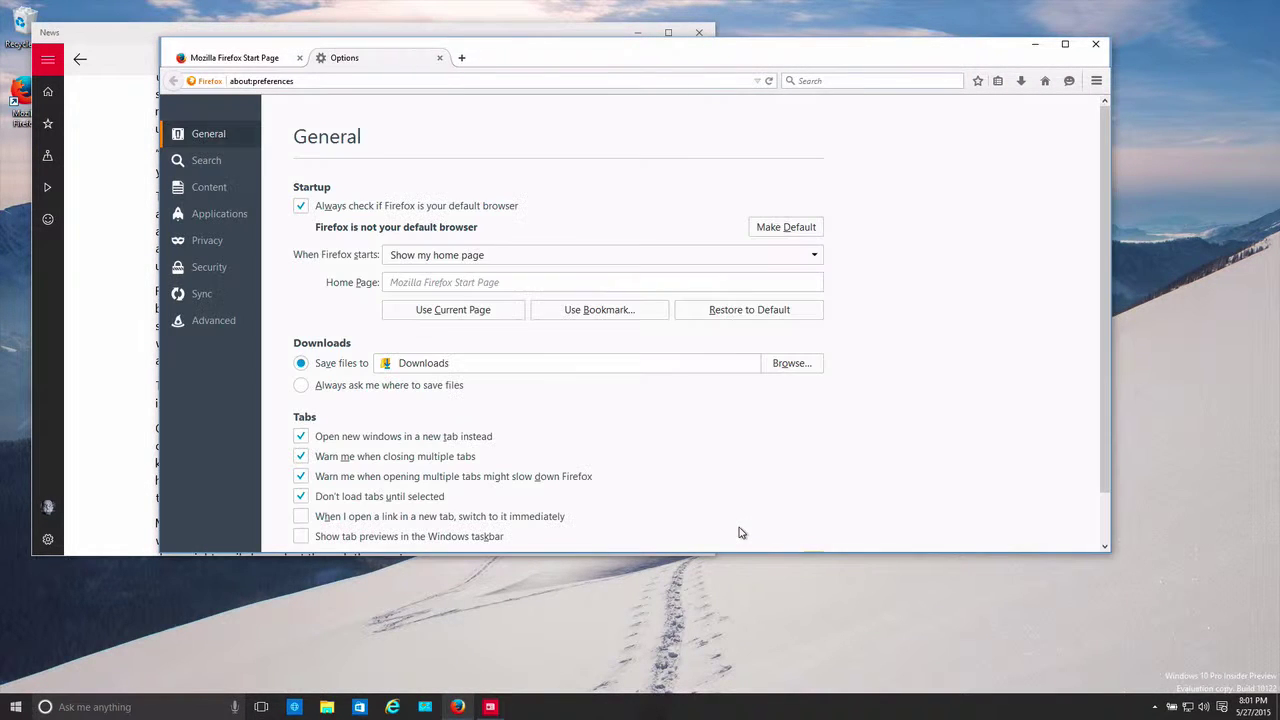